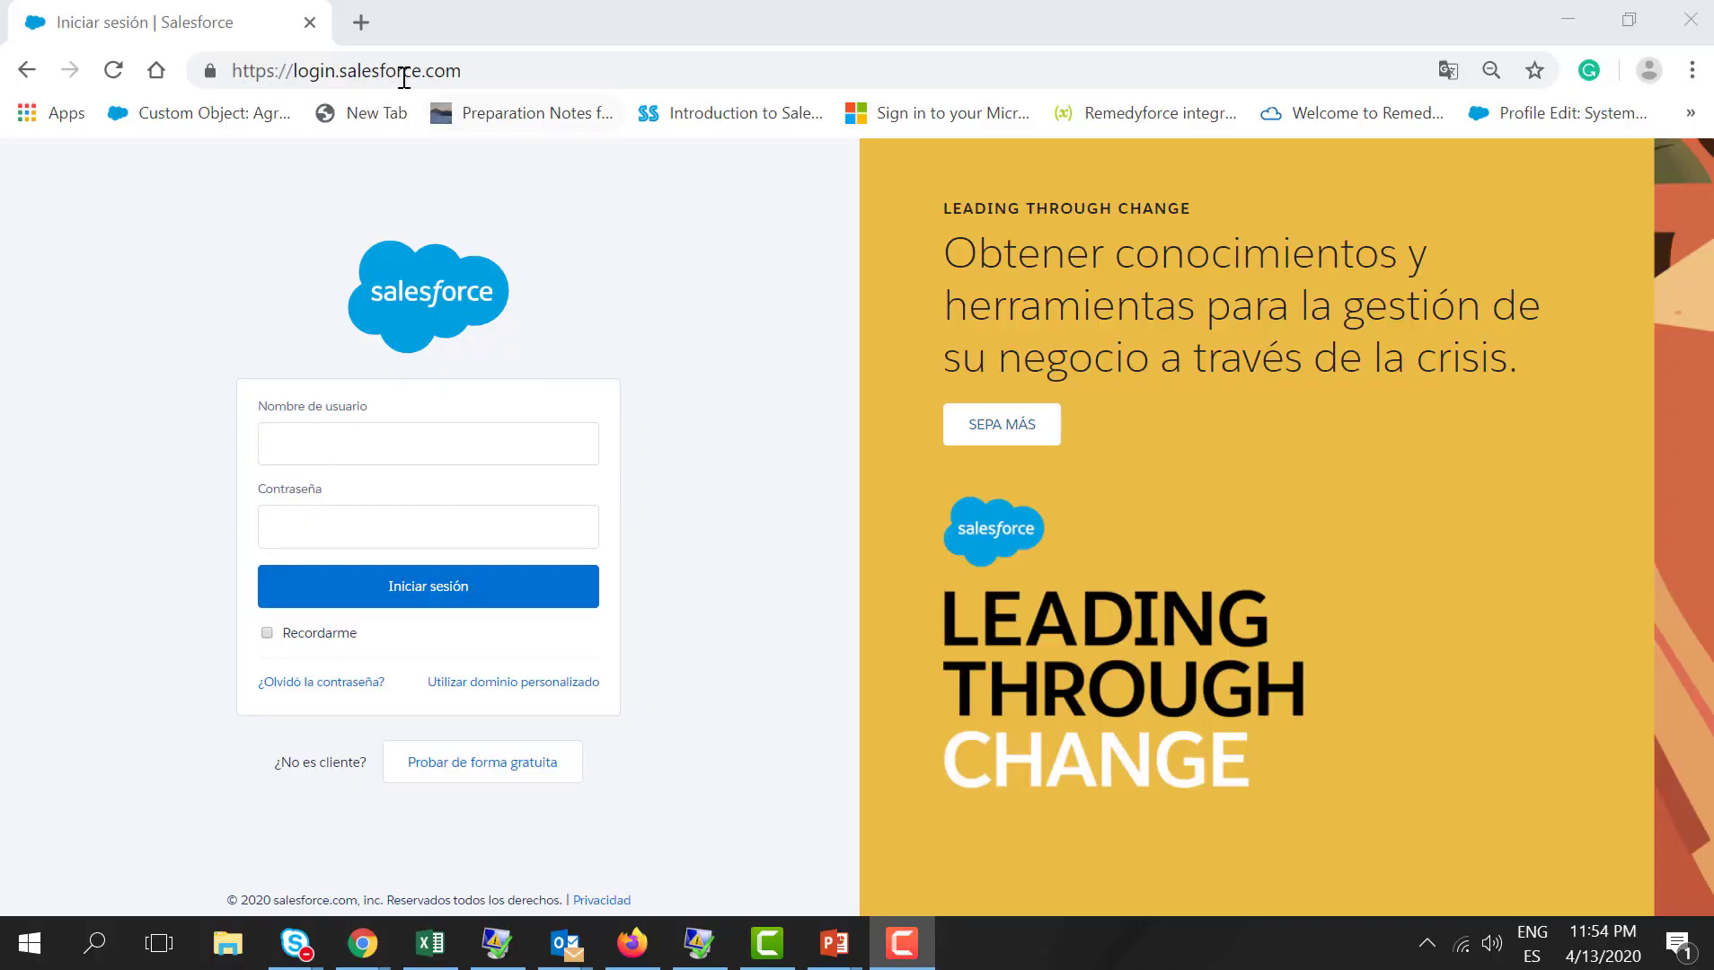
Step: Sign in to Salesforce with the saved username and password
click(361, 437)
key(Down)
key(Down)
key(Down)
key(Return)
click(315, 529)
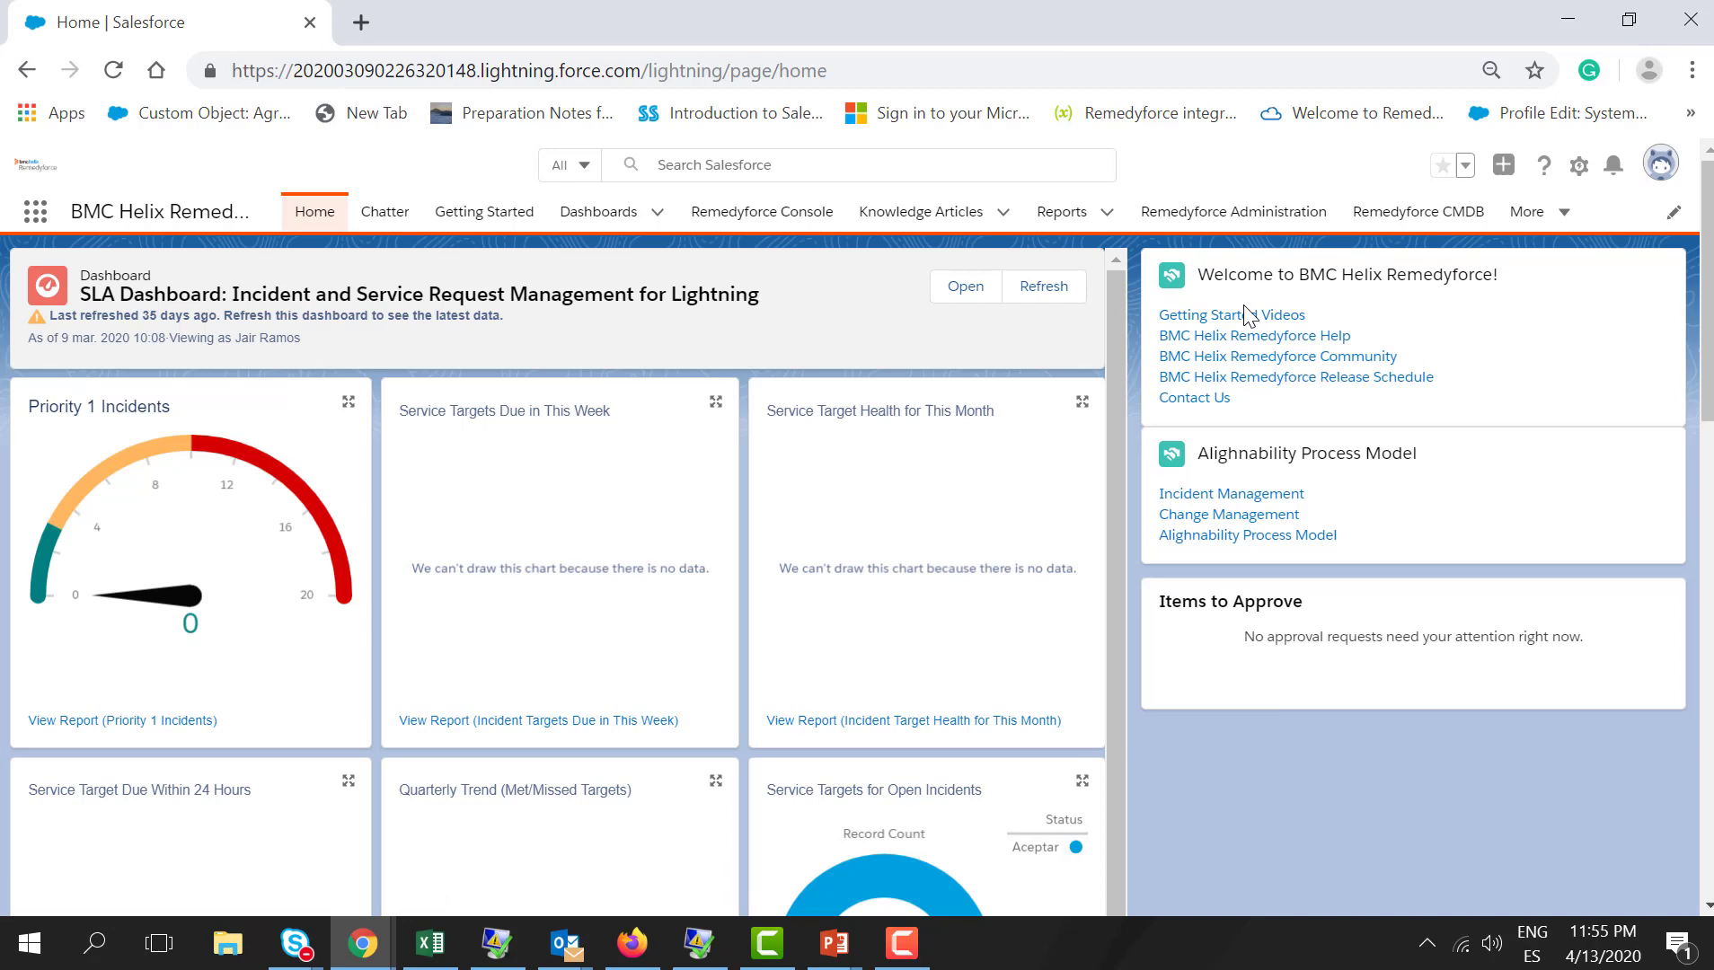
Step: Open personal settings and review Advanced User Details down to the BMC Helix Remedyforce section
click(1659, 172)
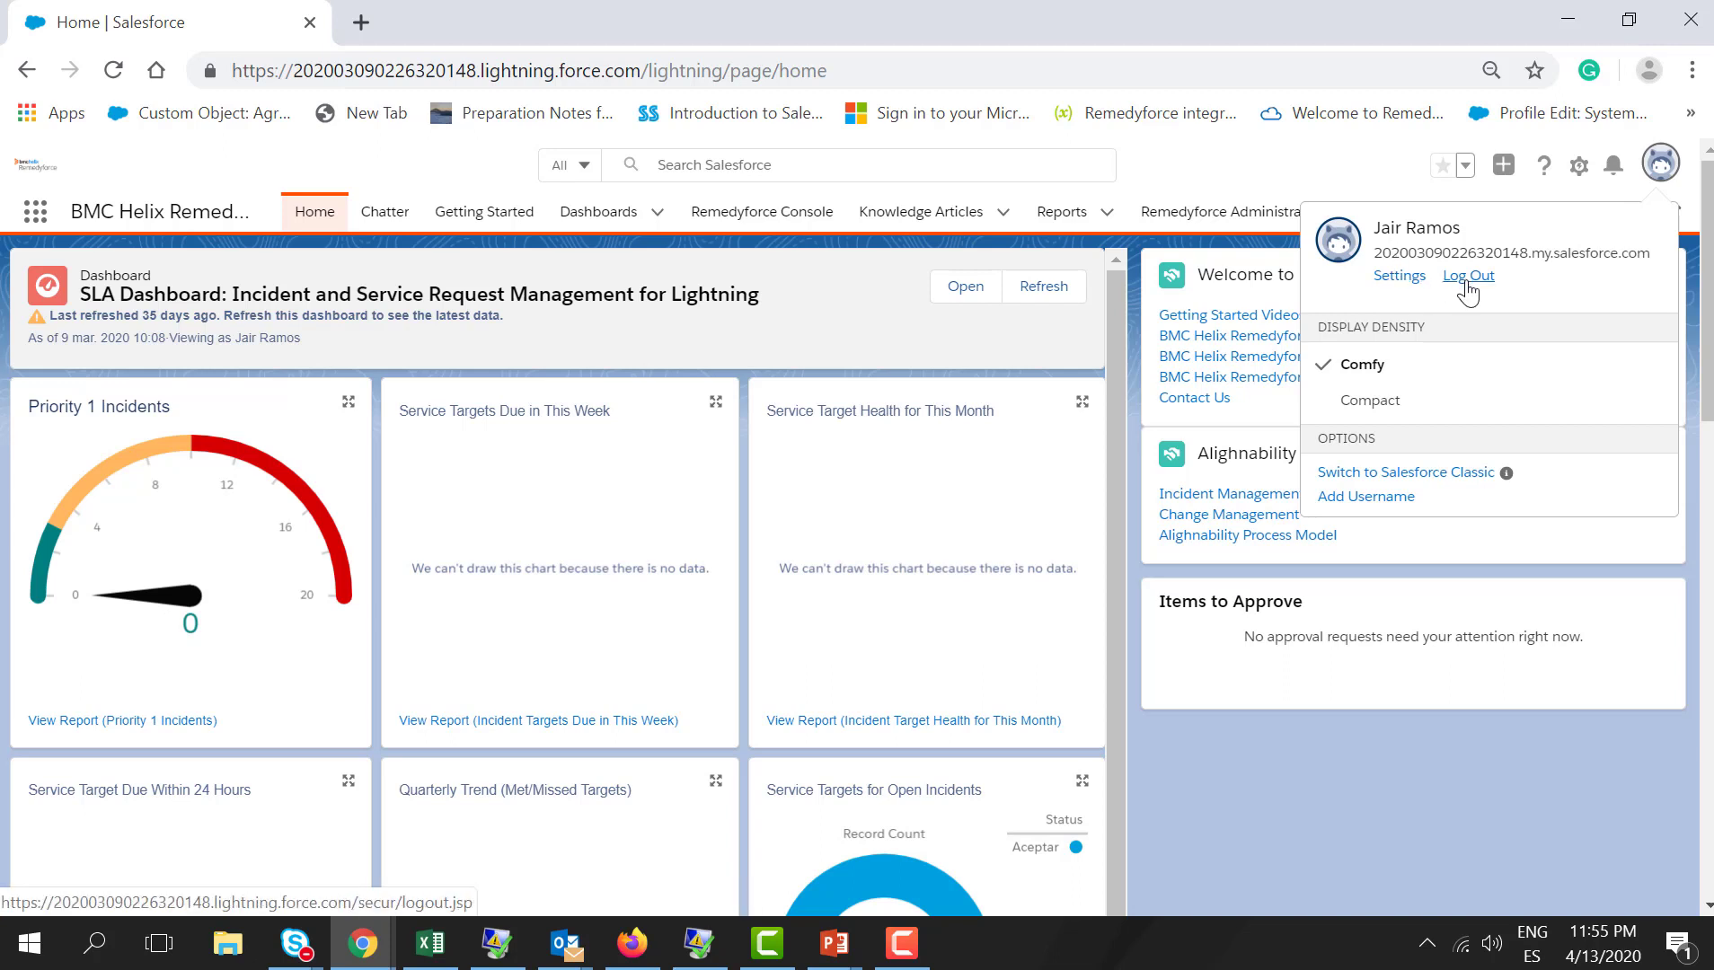
click(1397, 276)
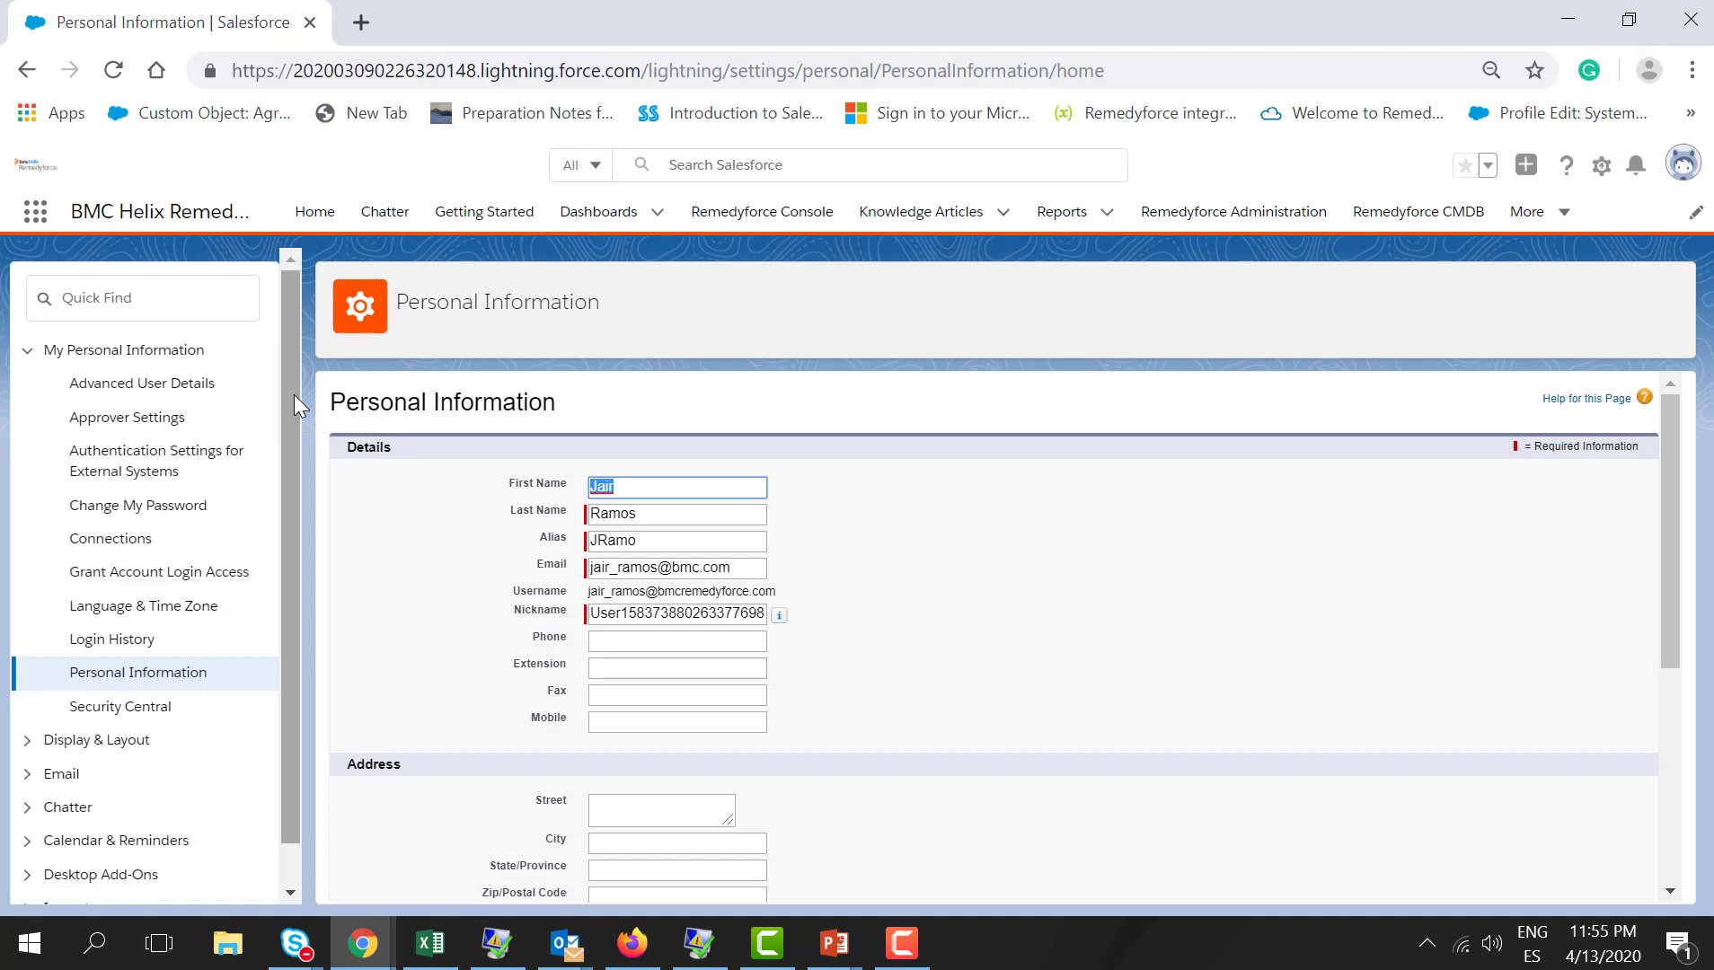
click(201, 386)
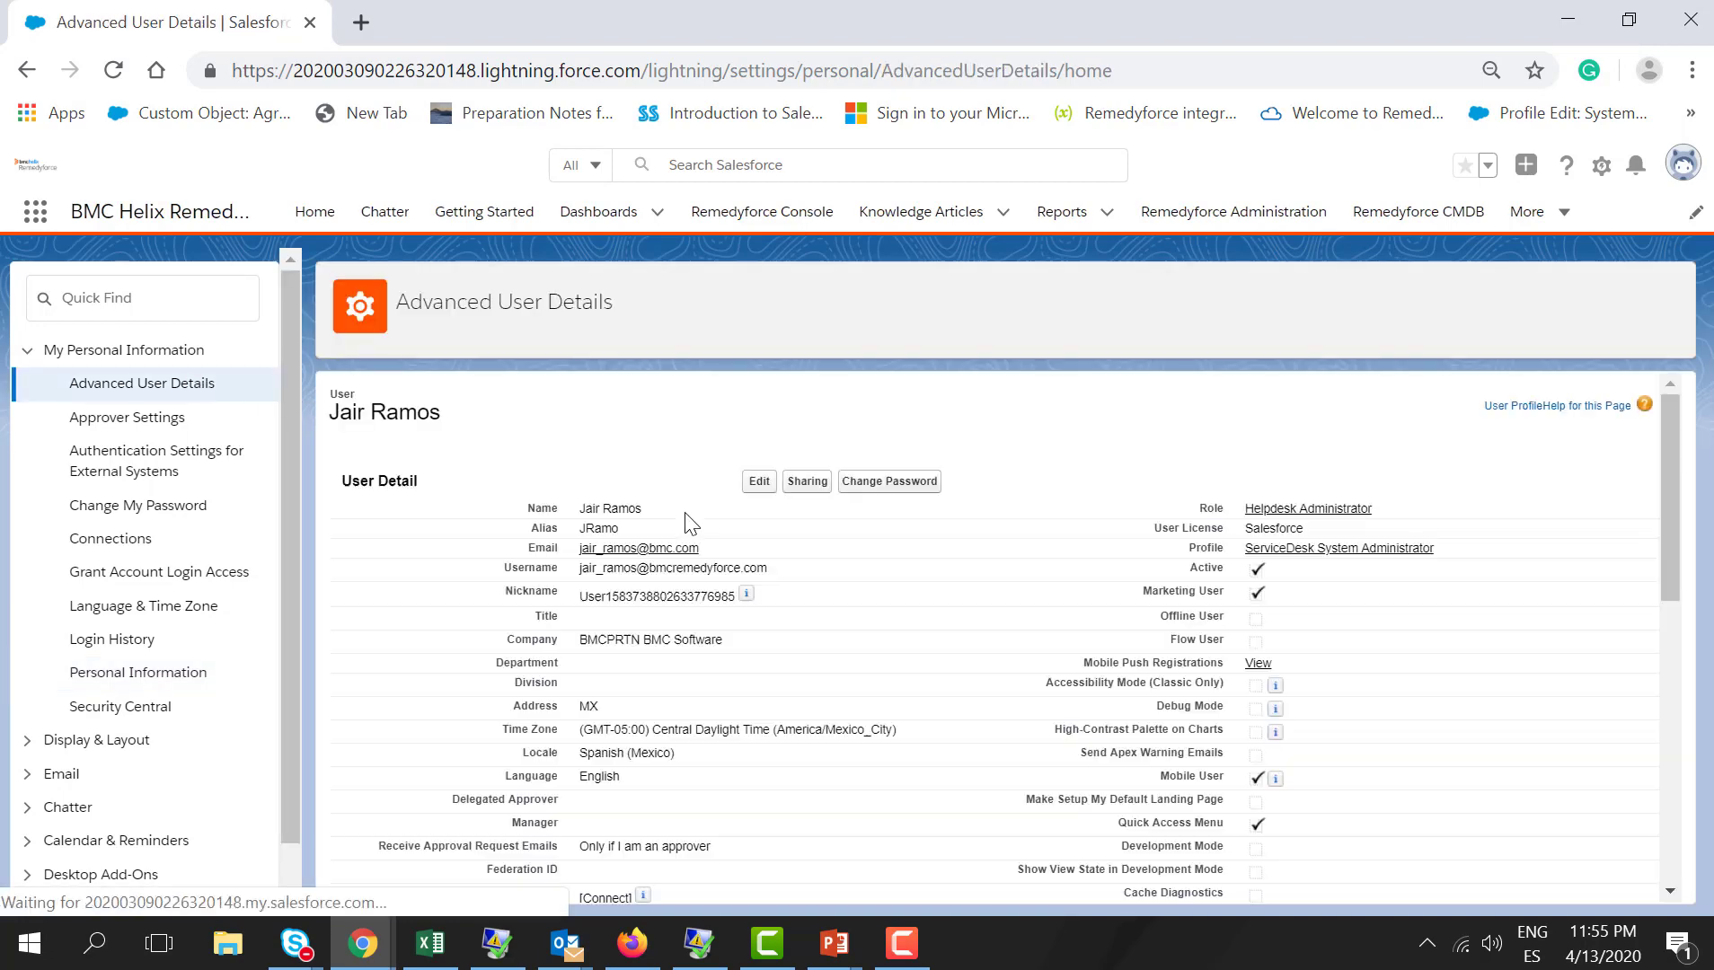
scroll(800, 603, down, 2)
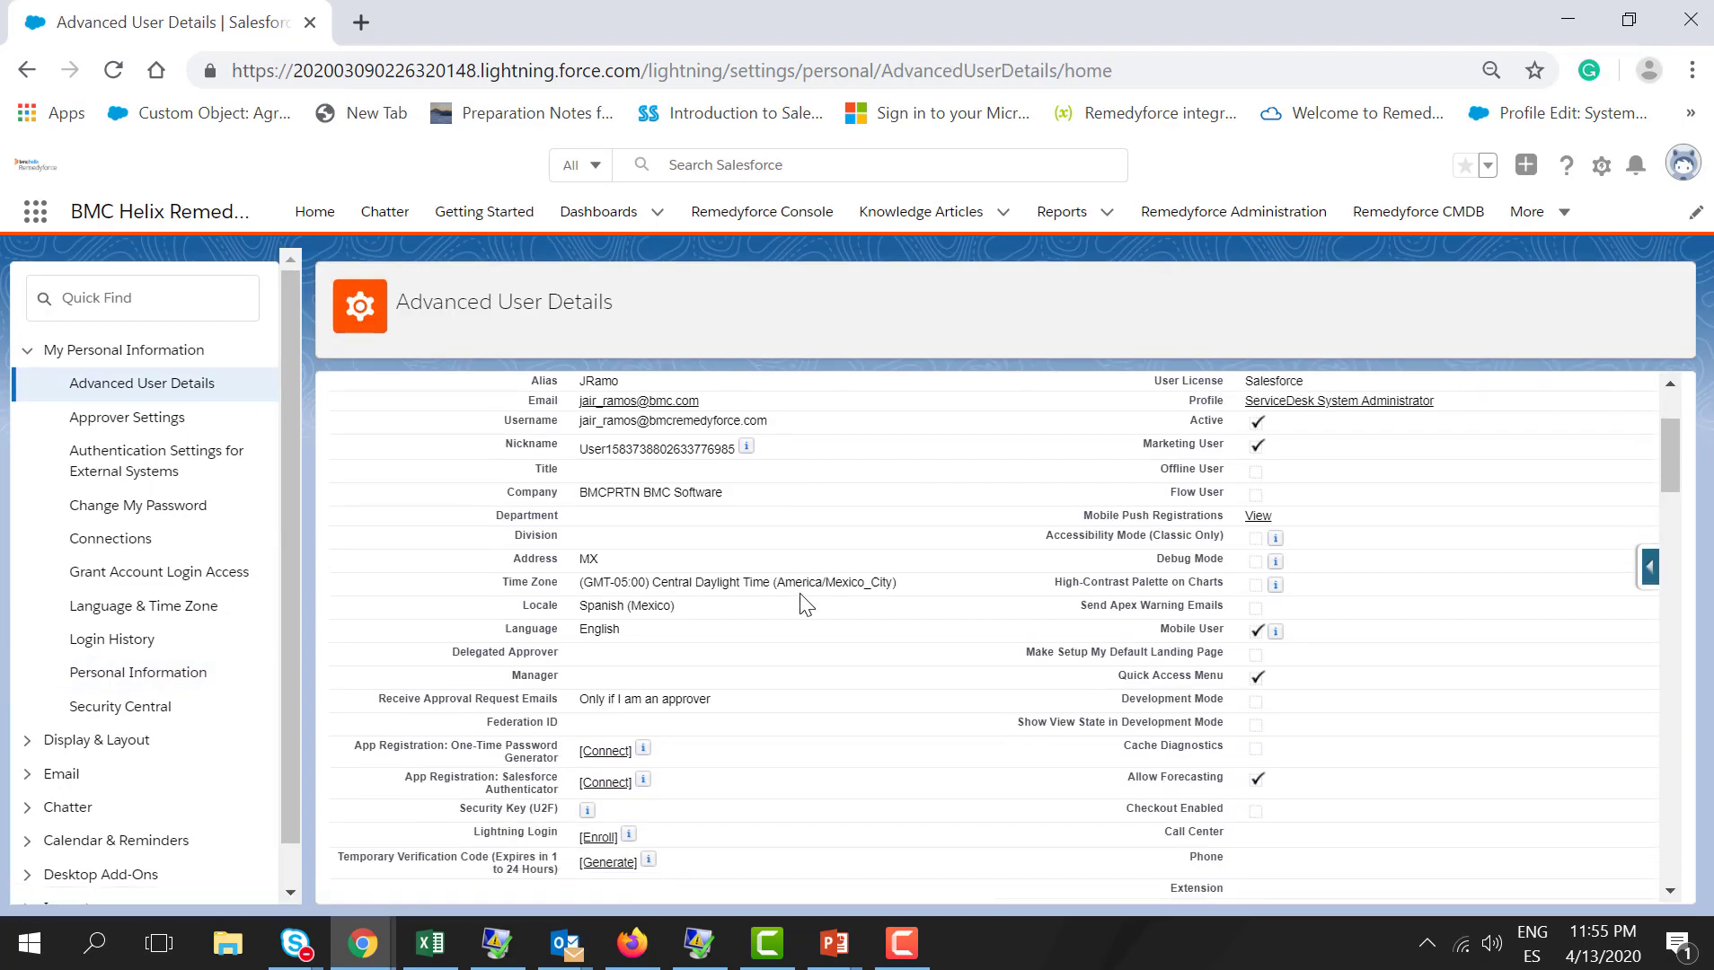
scroll(800, 602, up, 1)
scroll(800, 602, down, 1)
scroll(801, 603, up, 1)
scroll(801, 603, up, 1)
scroll(800, 603, down, 2)
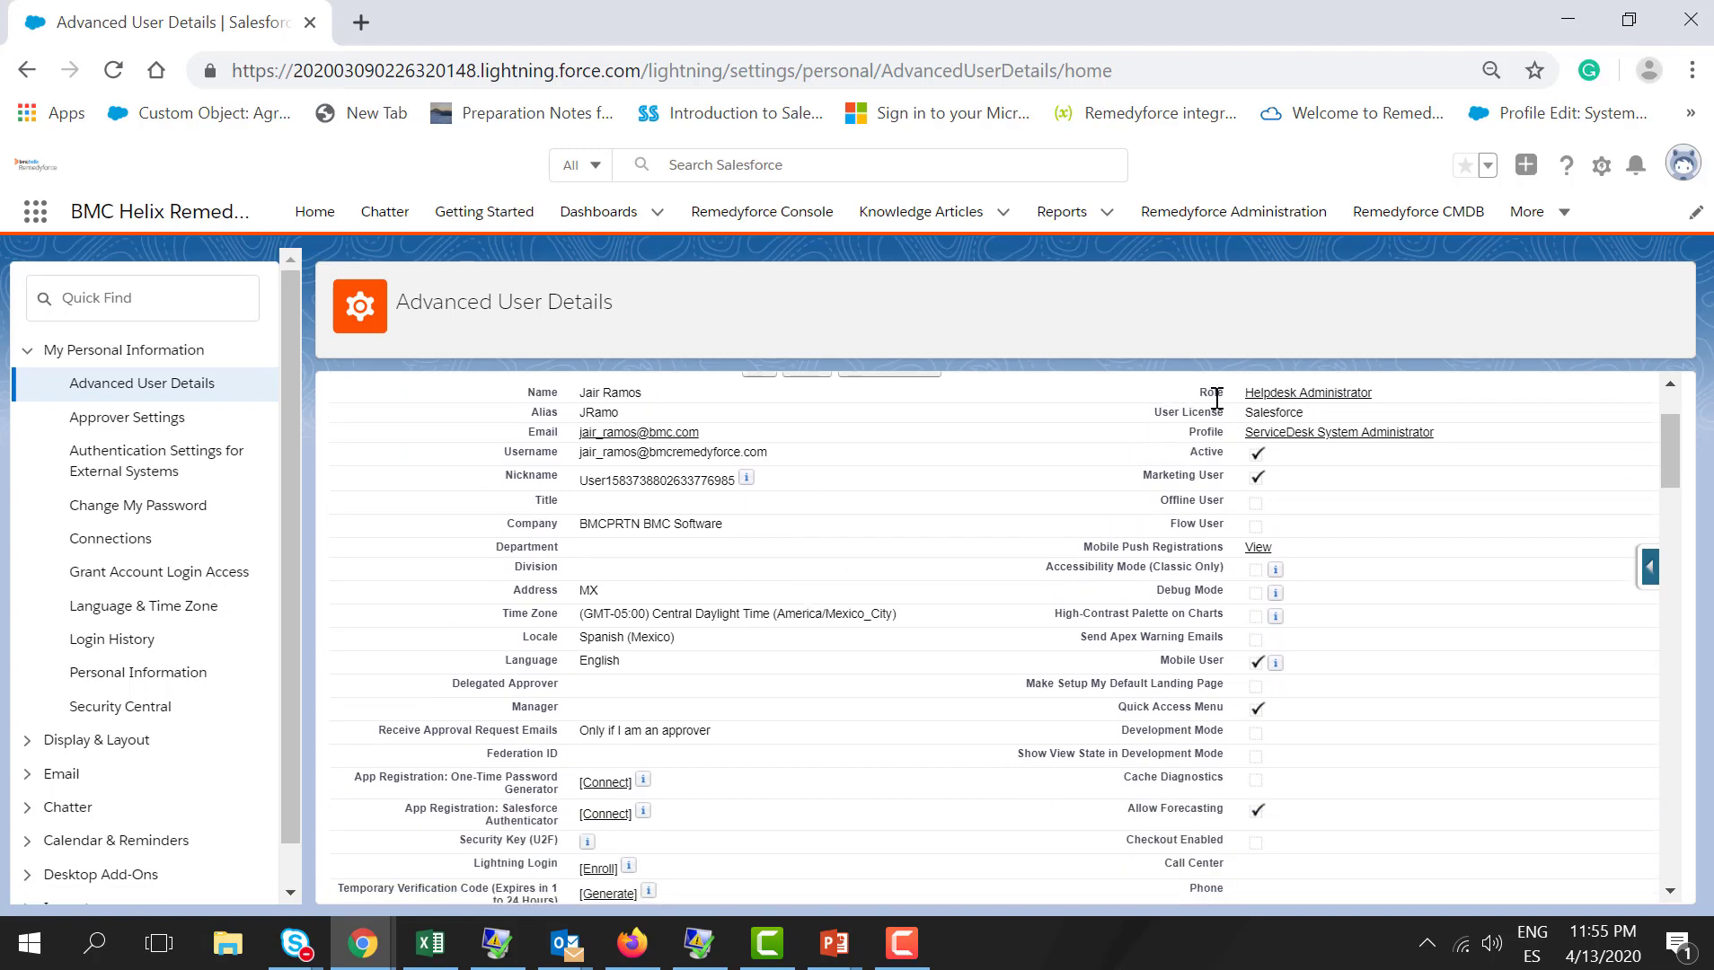
scroll(984, 601, down, 4)
scroll(985, 601, down, 4)
scroll(984, 602, down, 4)
scroll(984, 602, down, 2)
scroll(985, 602, up, 2)
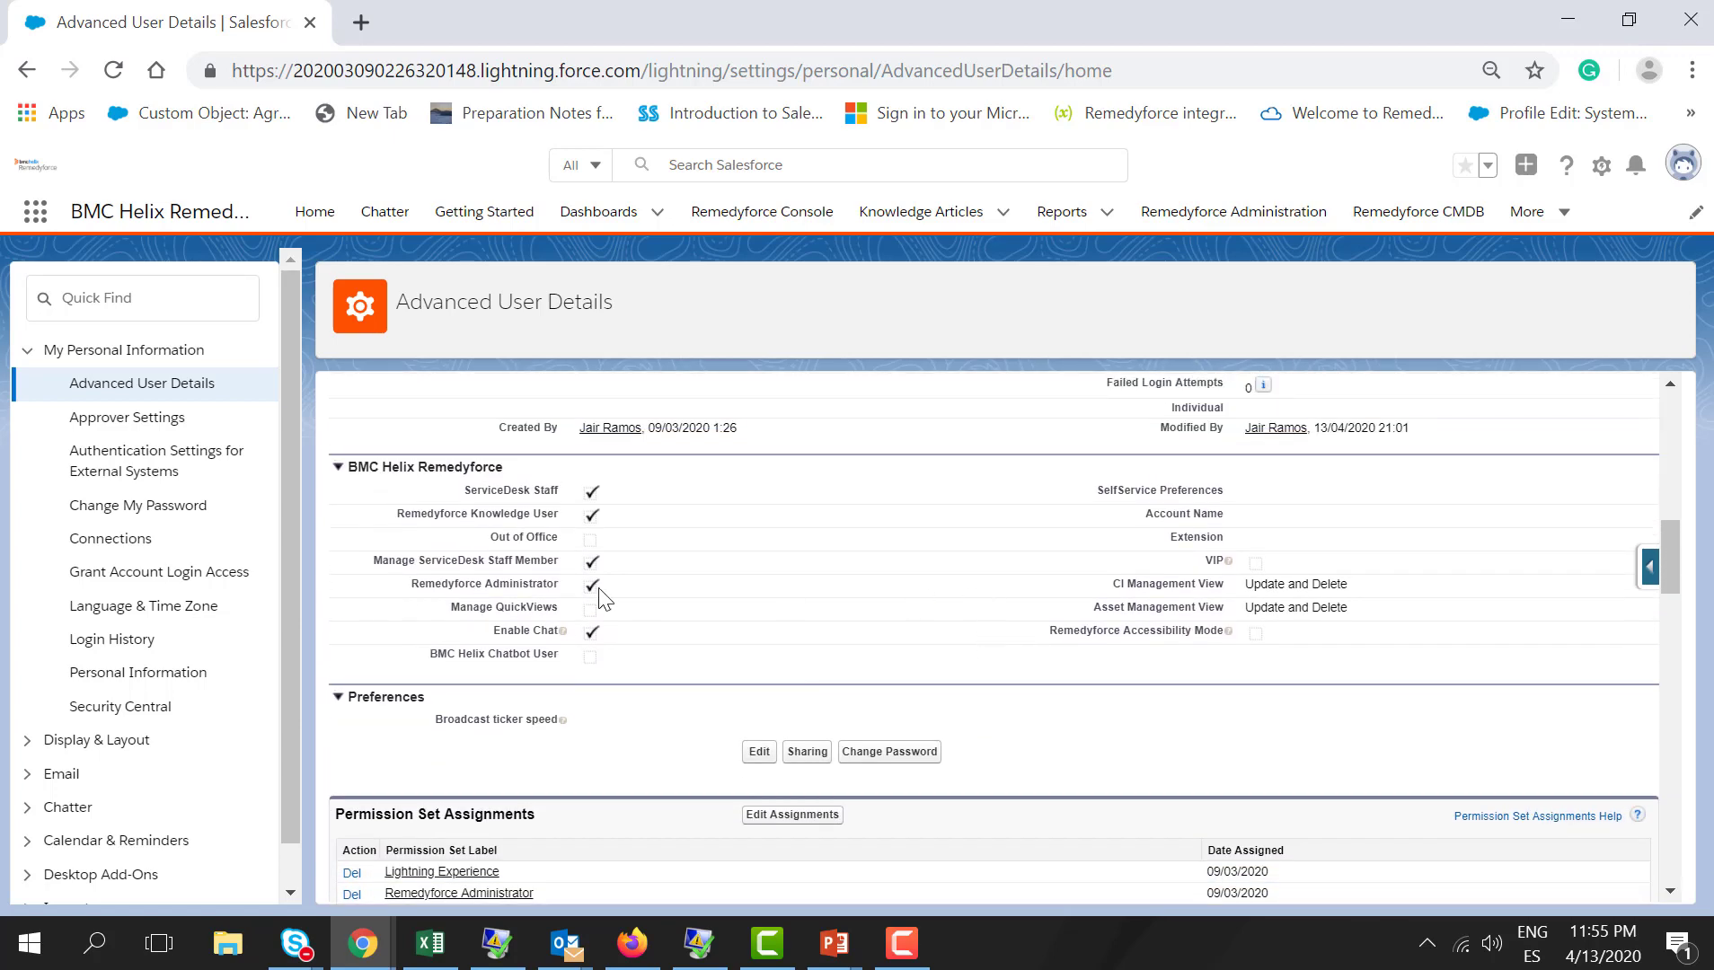
drag(351, 465, 503, 466)
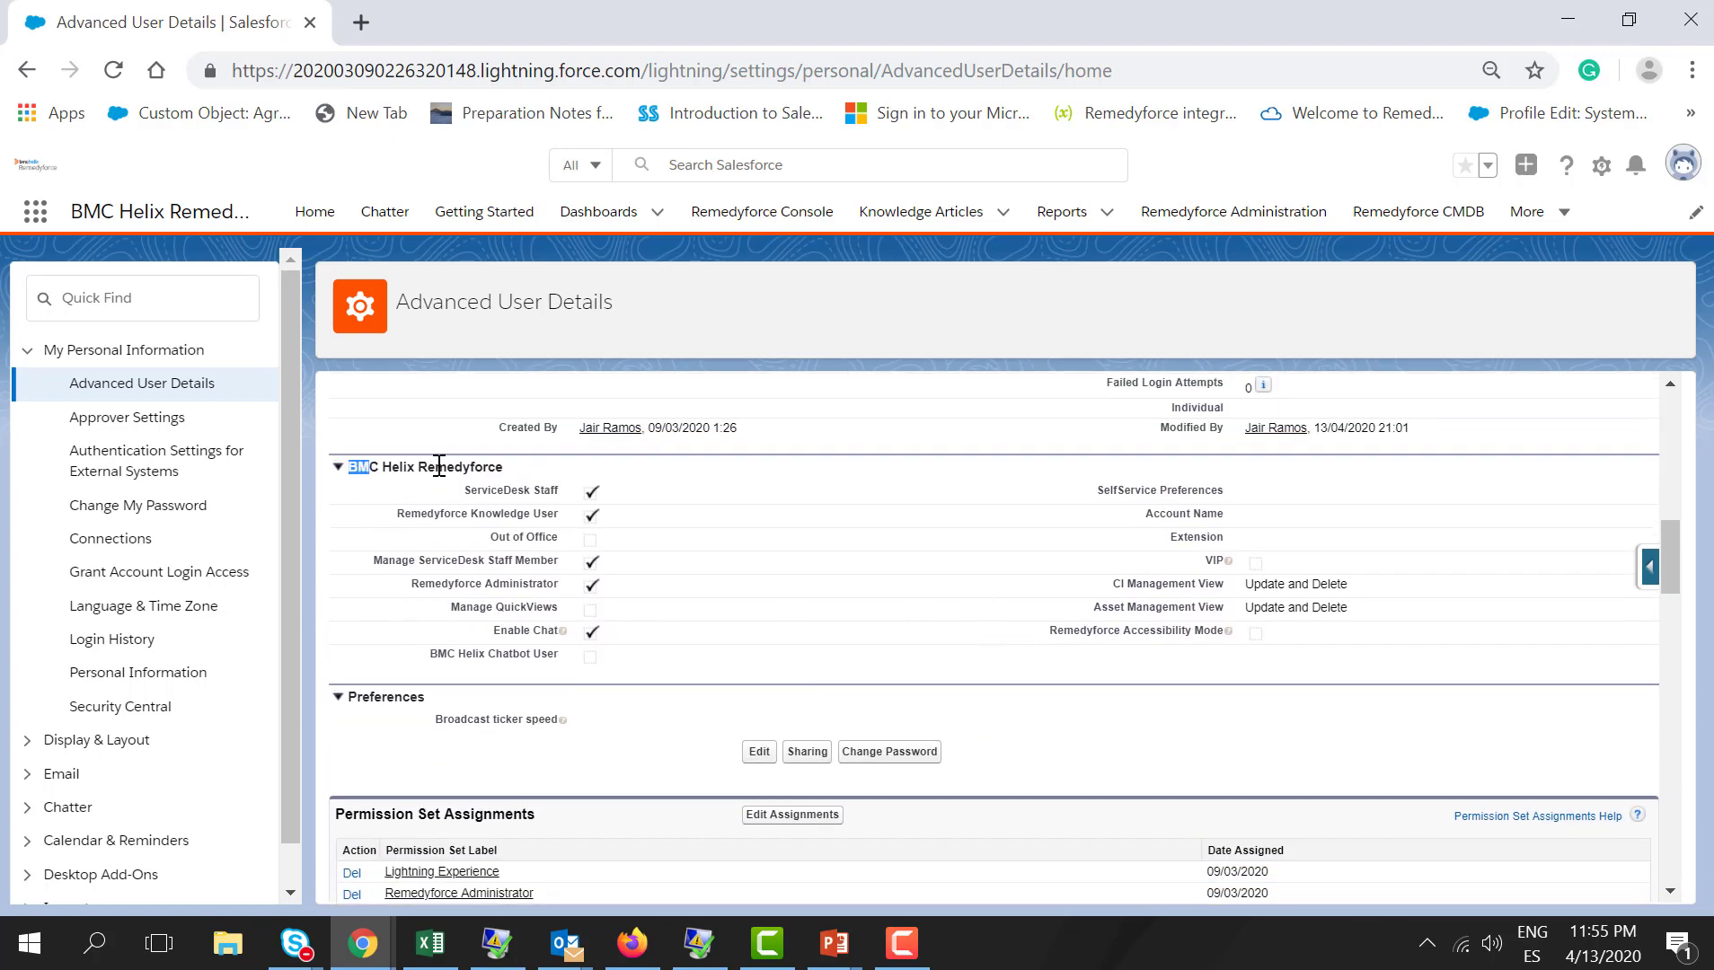
Step: View Change My Password, then Grant Account Login Access and the BMC Support duration choices
click(155, 505)
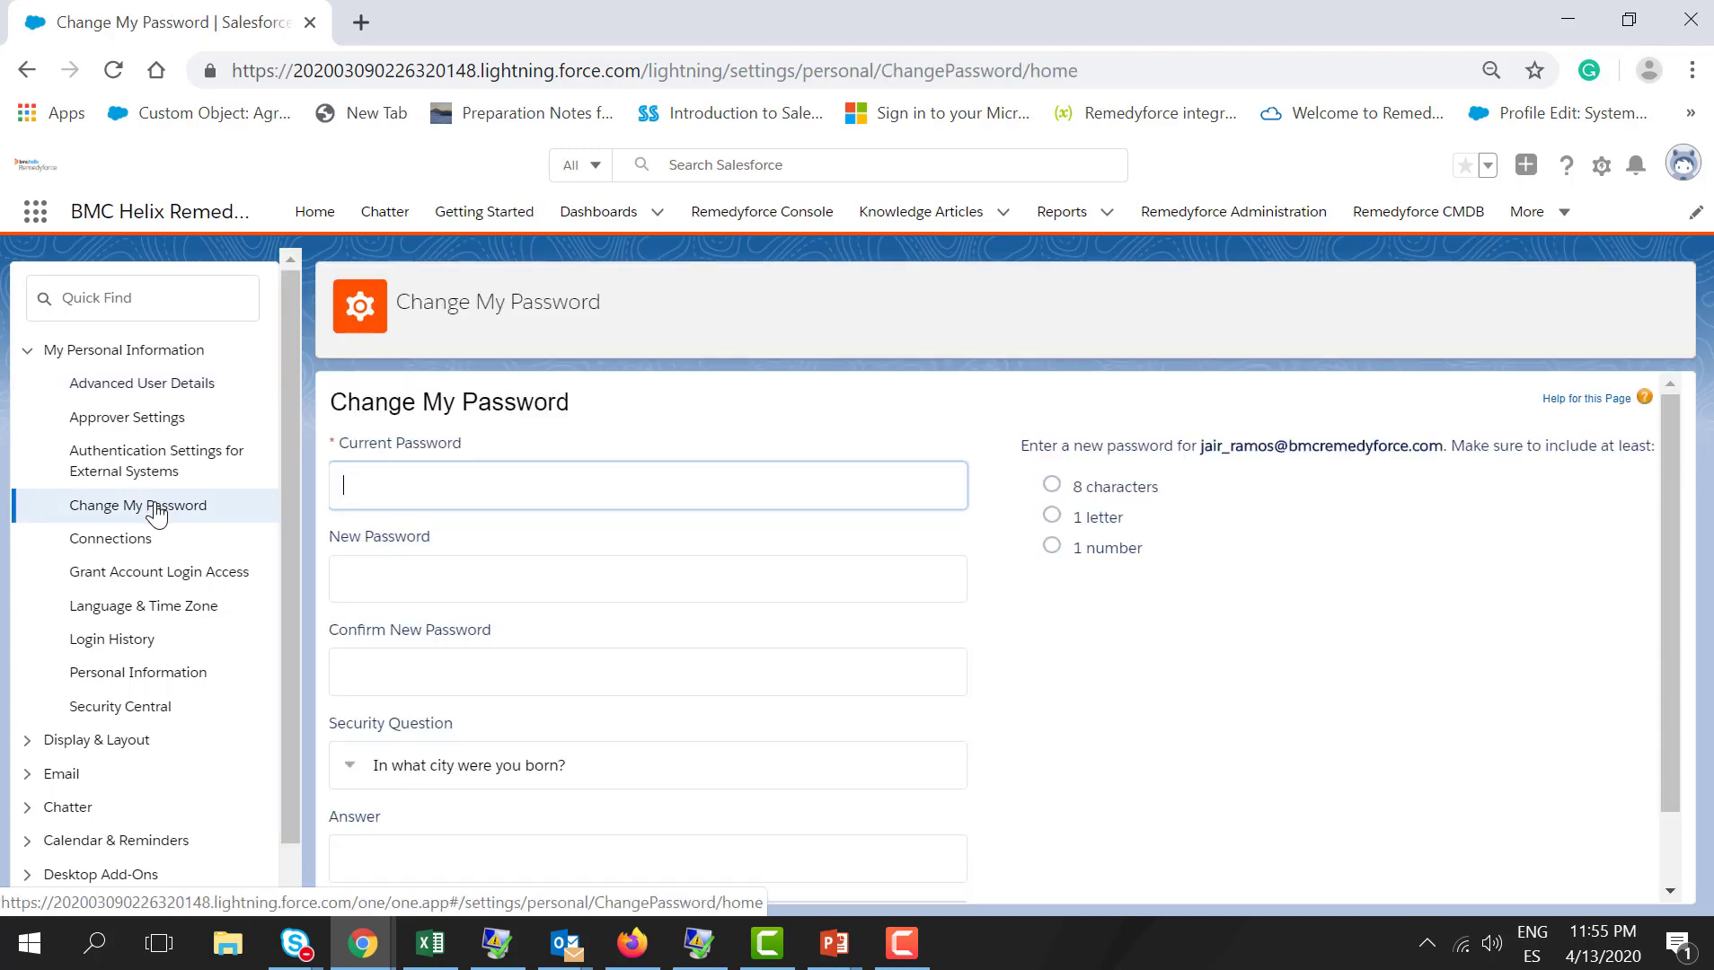
click(158, 578)
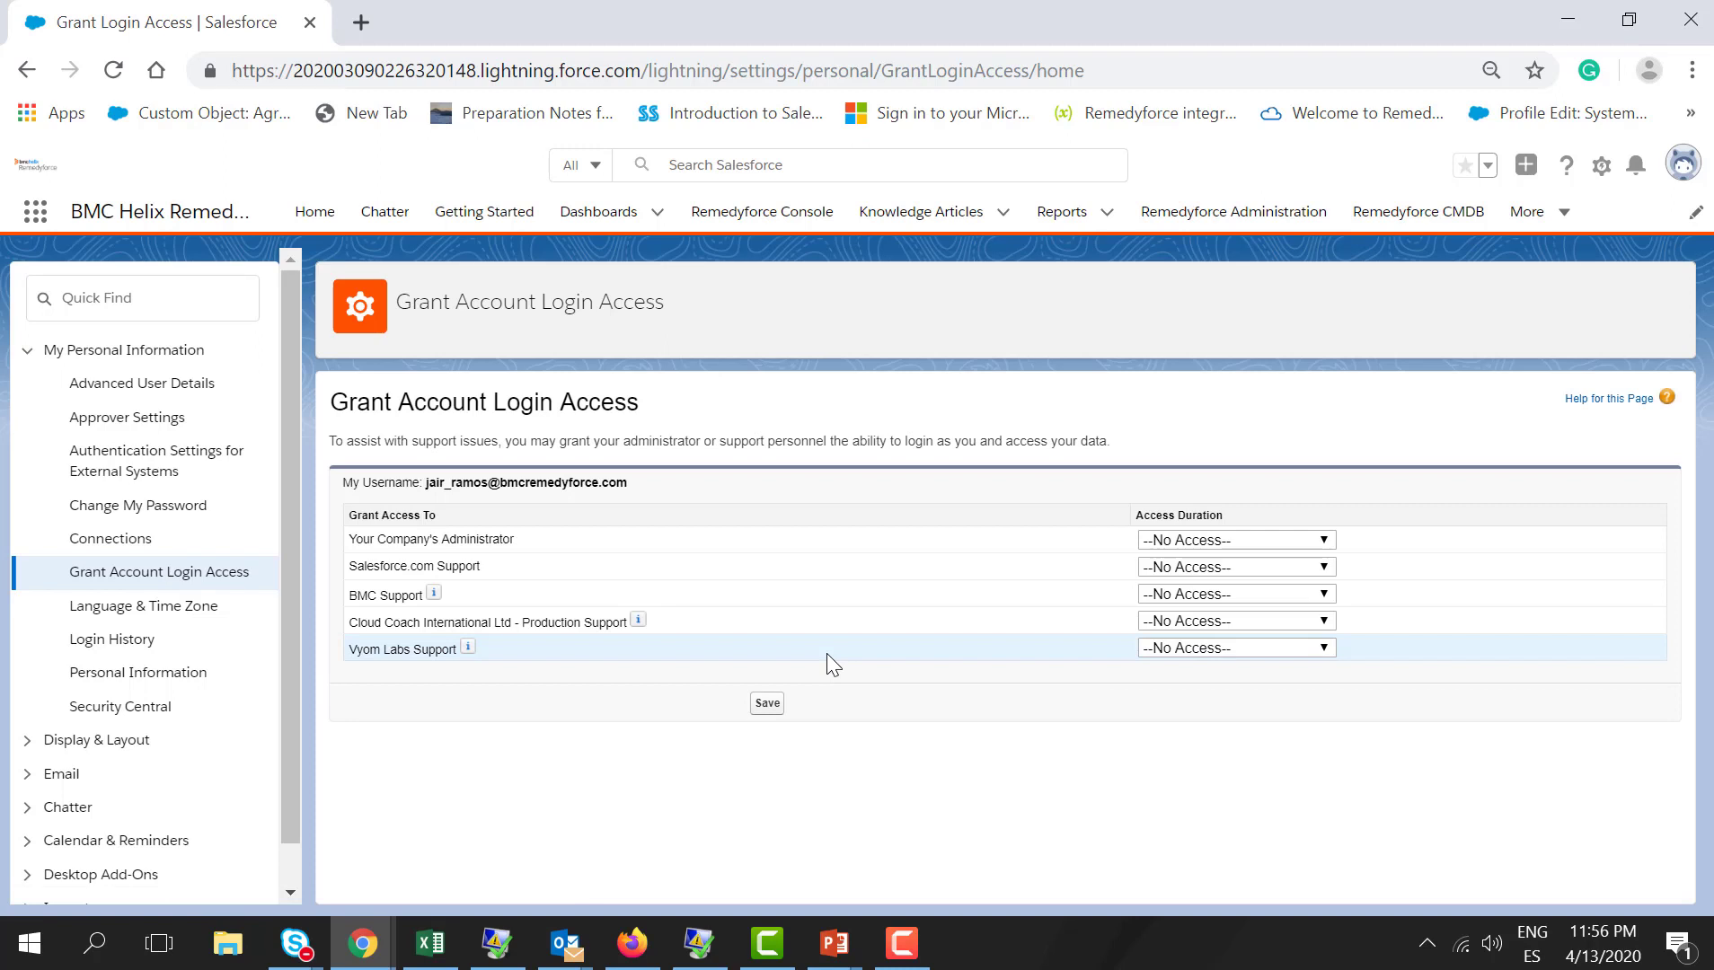
click(1197, 591)
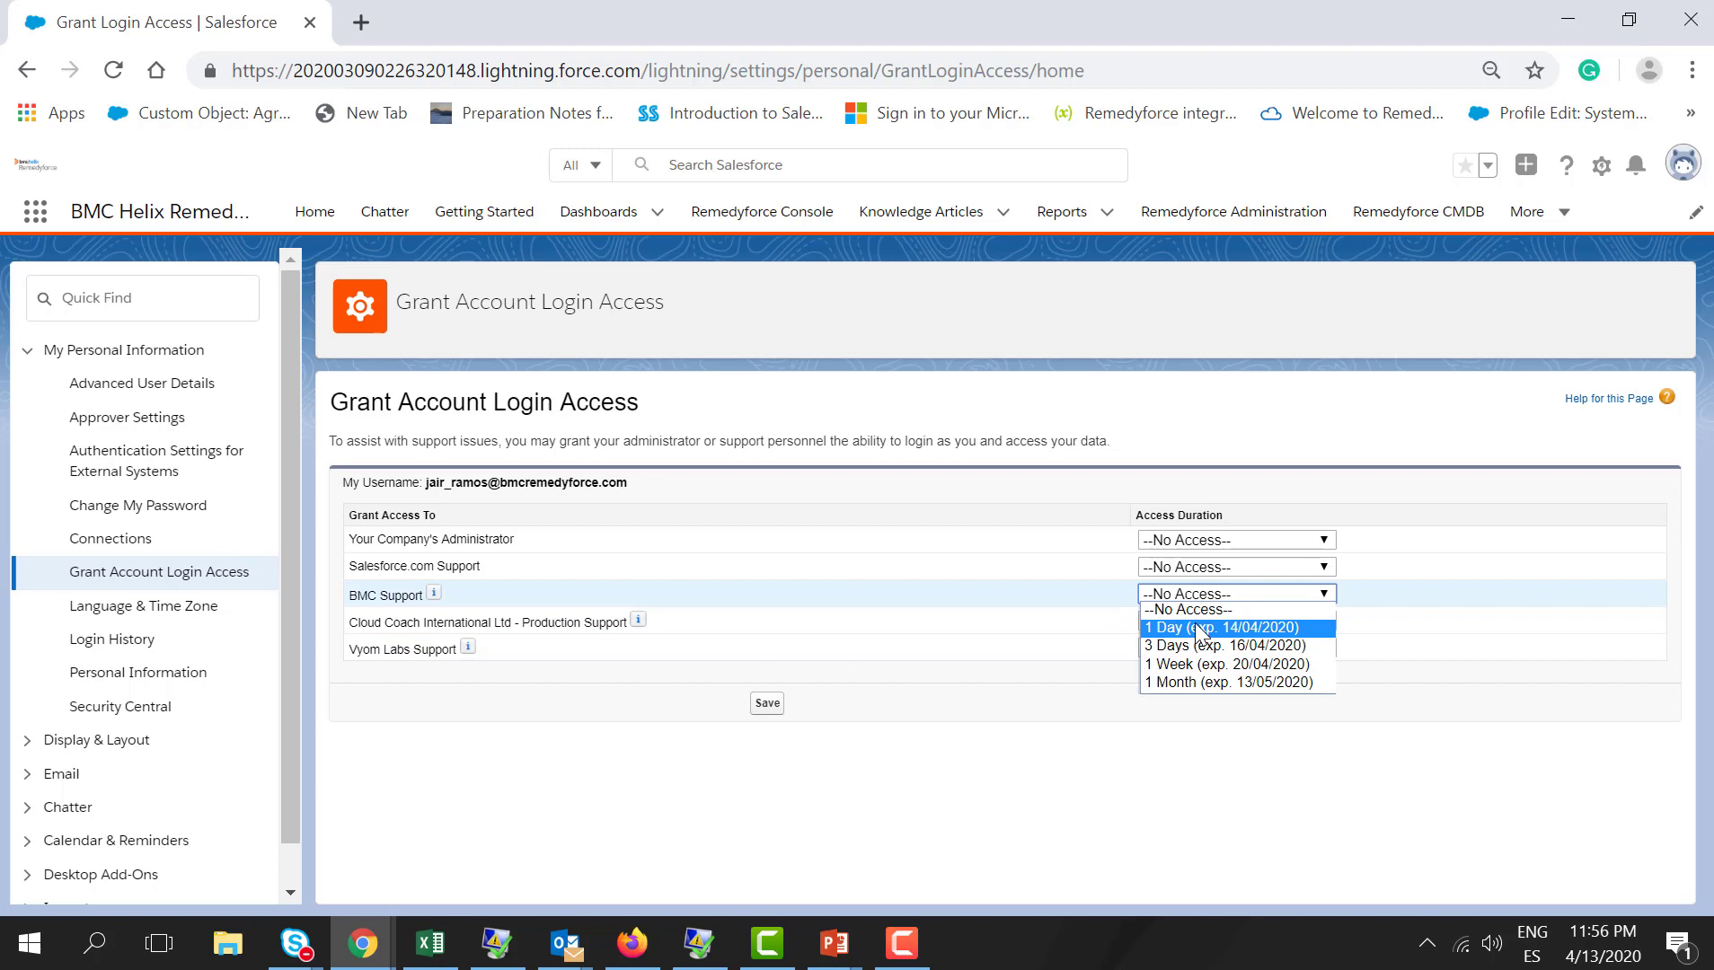
Step: Browse the Language & Time Zone settings, then return to Personal Information
click(163, 608)
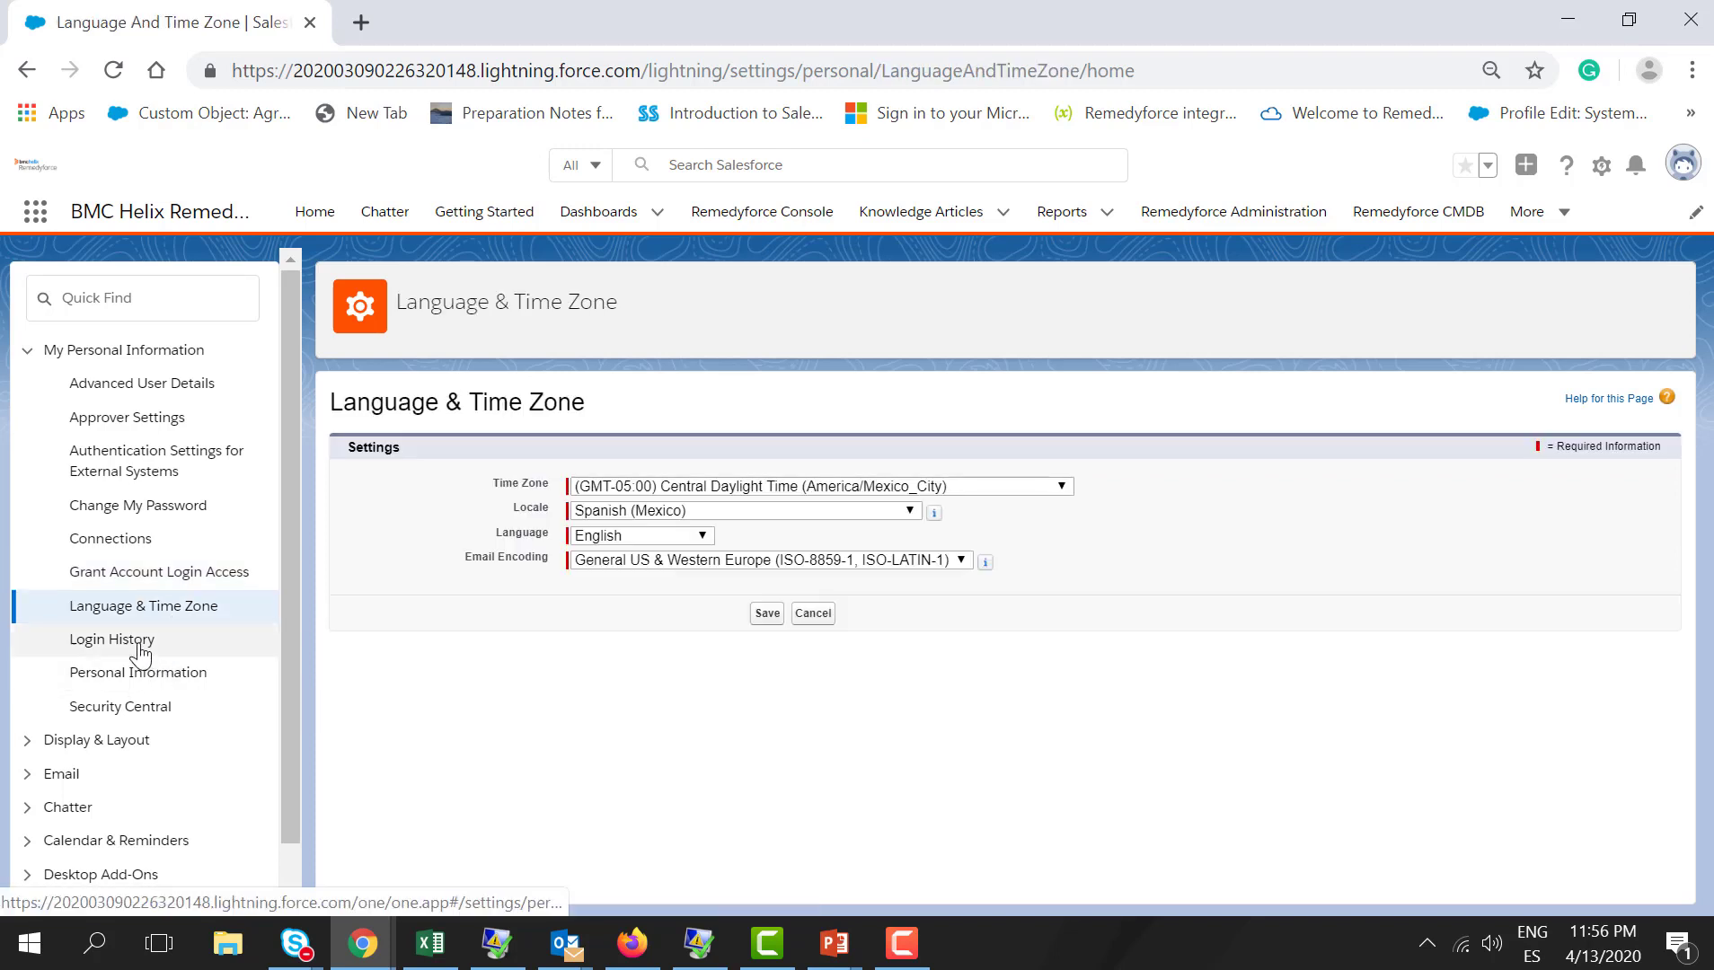
click(139, 671)
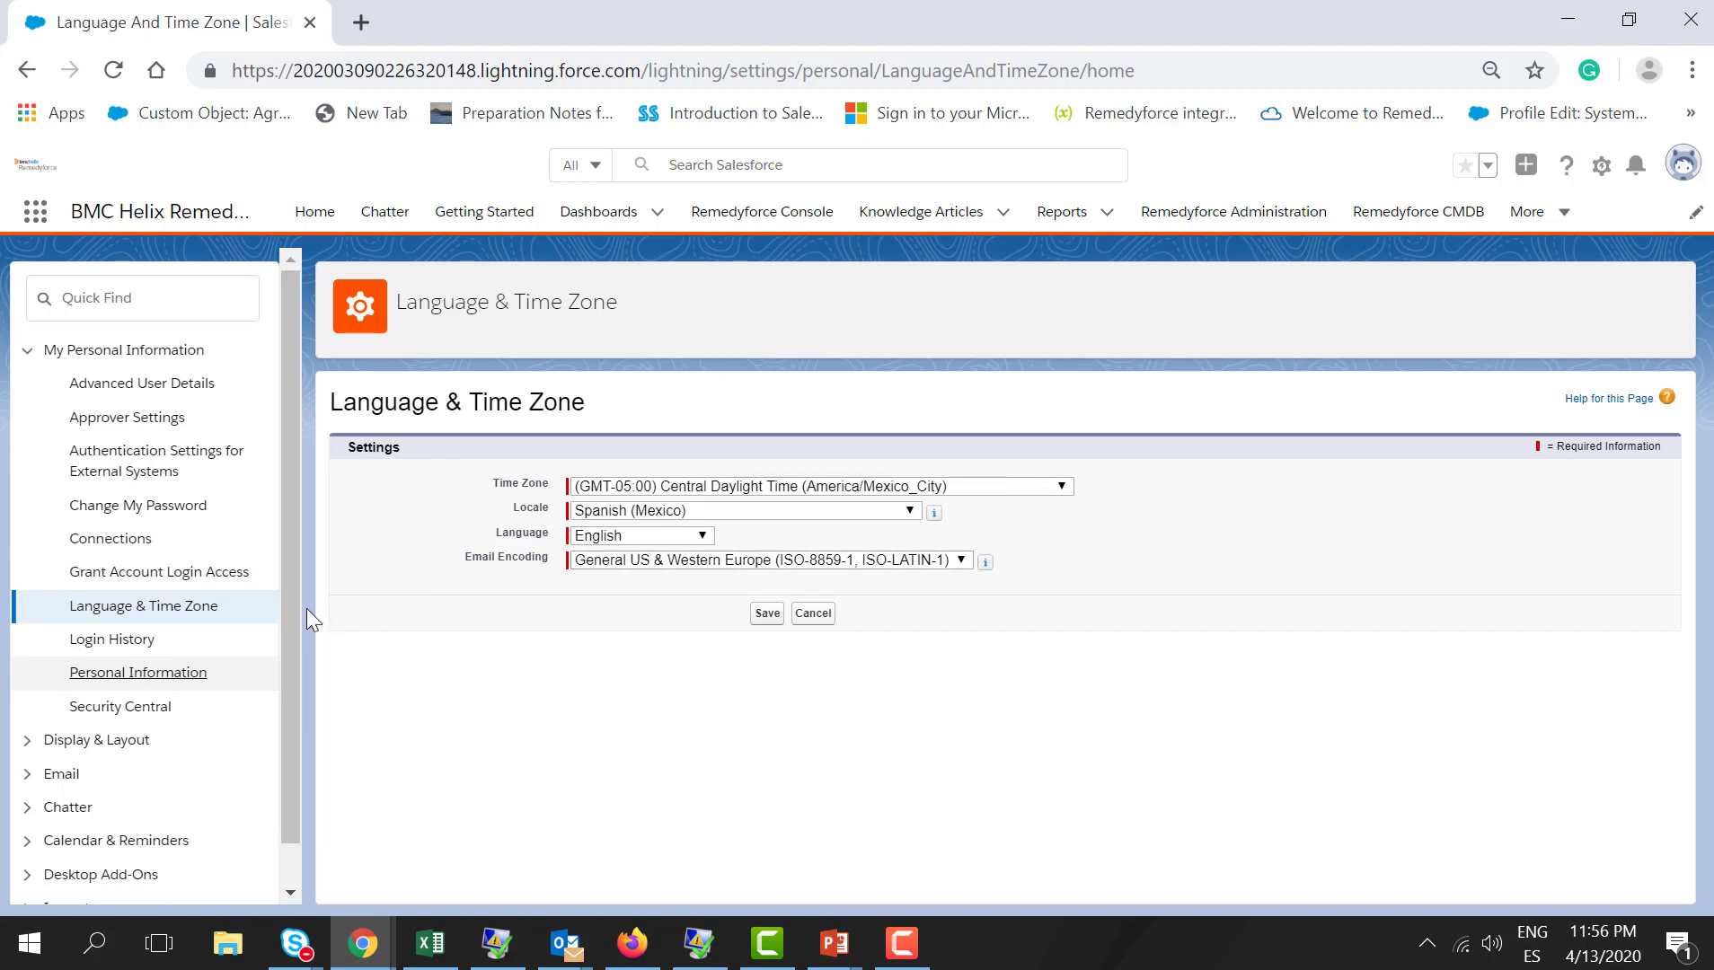
click(208, 666)
Step: Switch to Salesforce Classic from the avatar menu, then back to Lightning Experience
click(1681, 164)
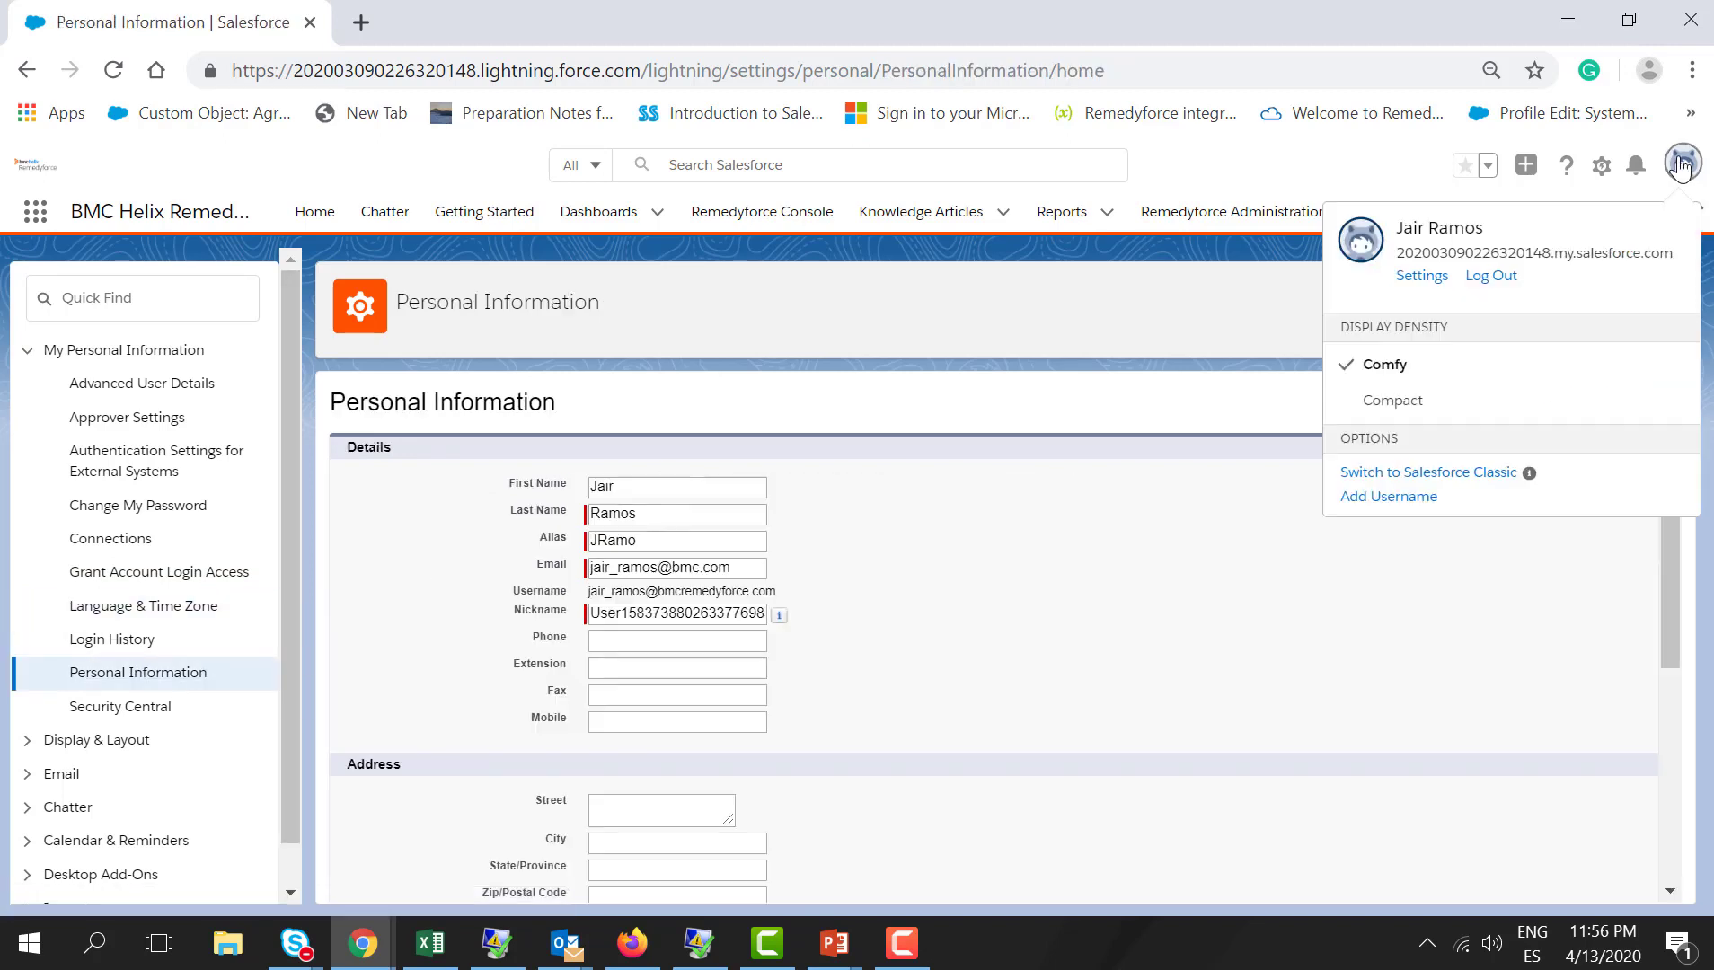
click(1465, 477)
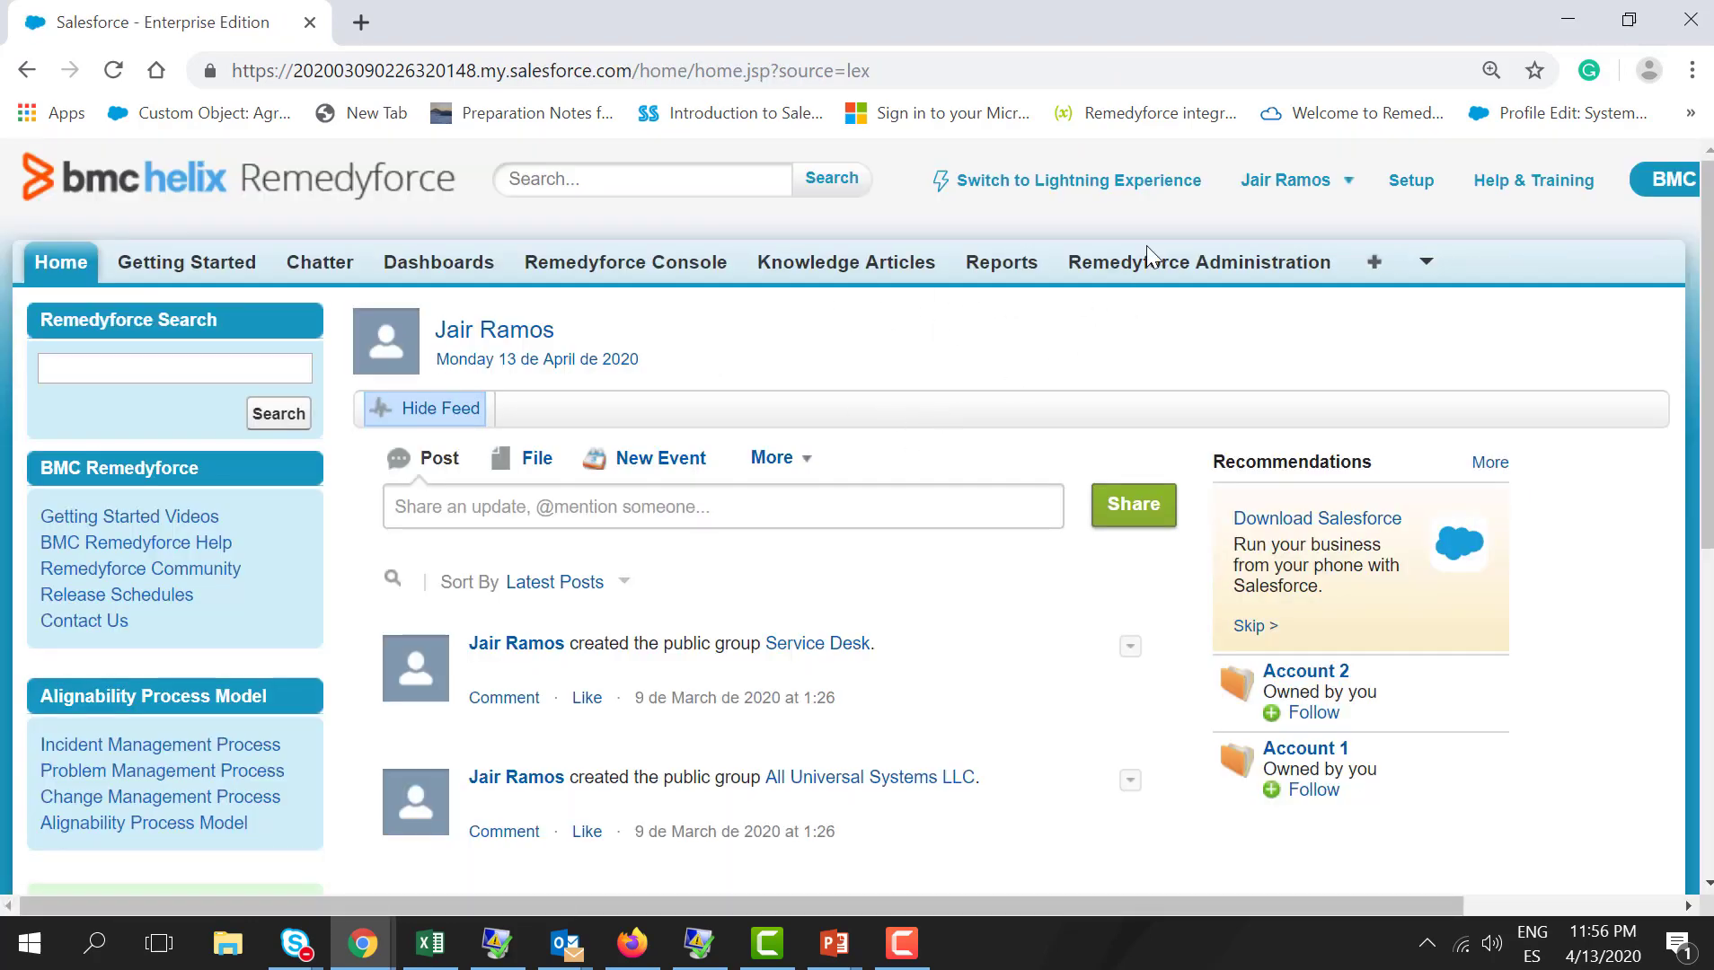
click(1063, 198)
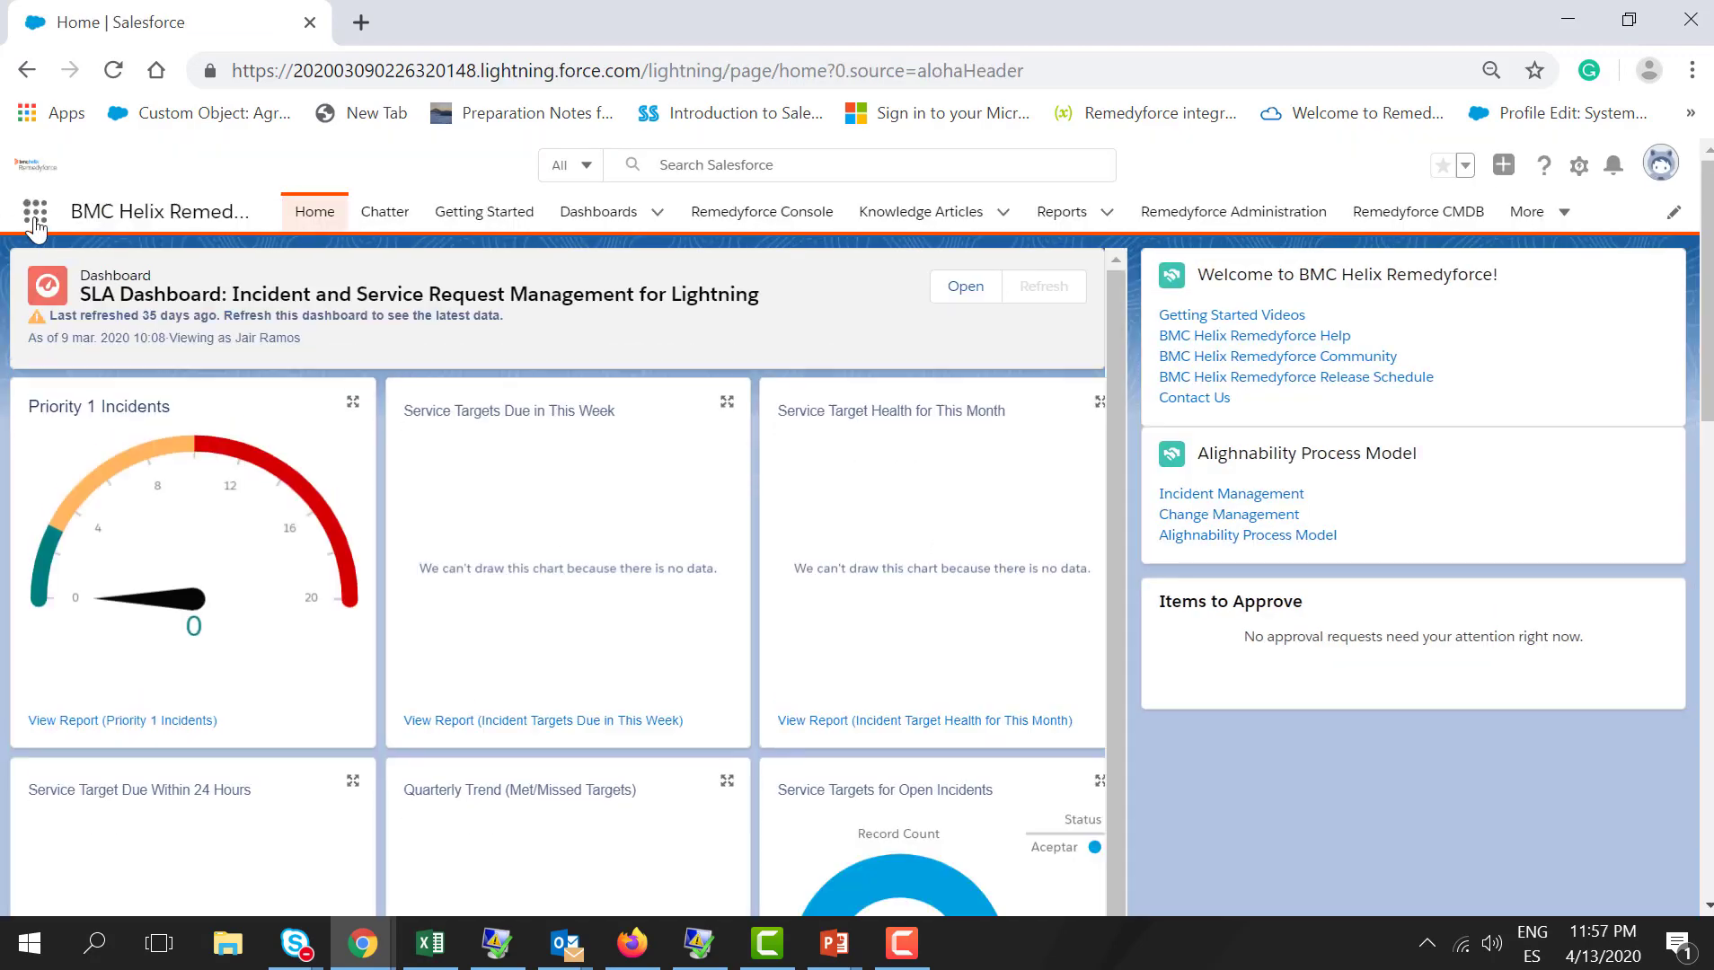
Step: Browse the App Launcher's app list, dismiss it, and show the More tabs dropdown
click(35, 214)
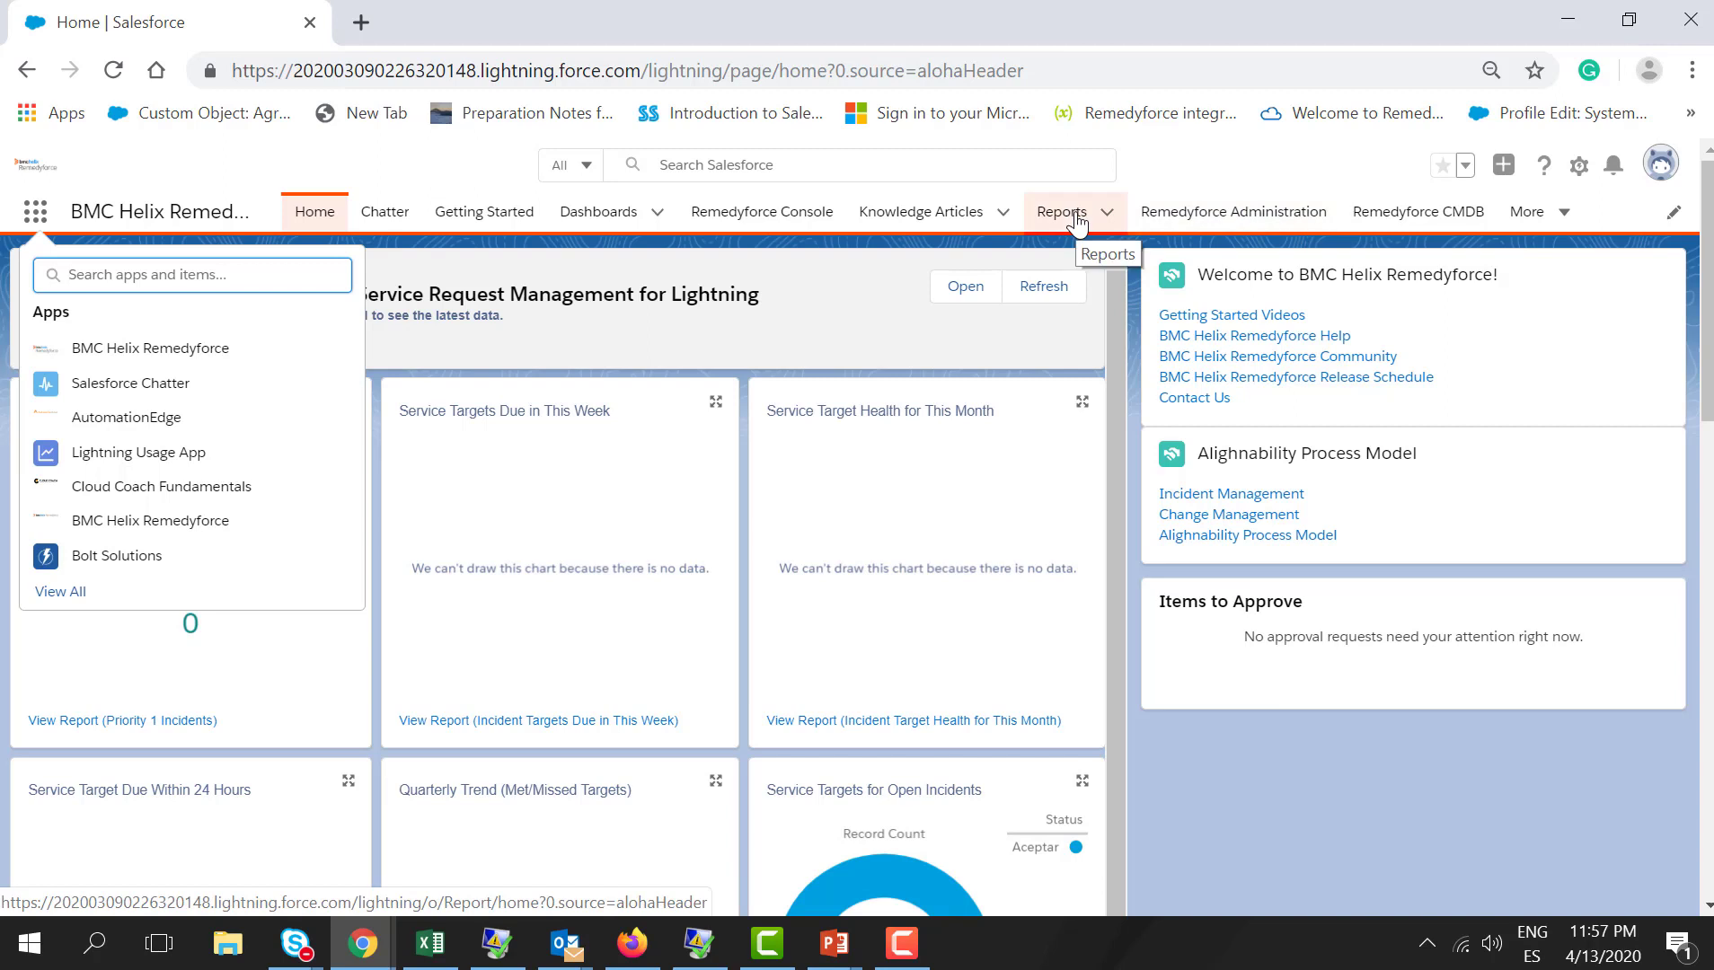
key(Escape)
click(1542, 223)
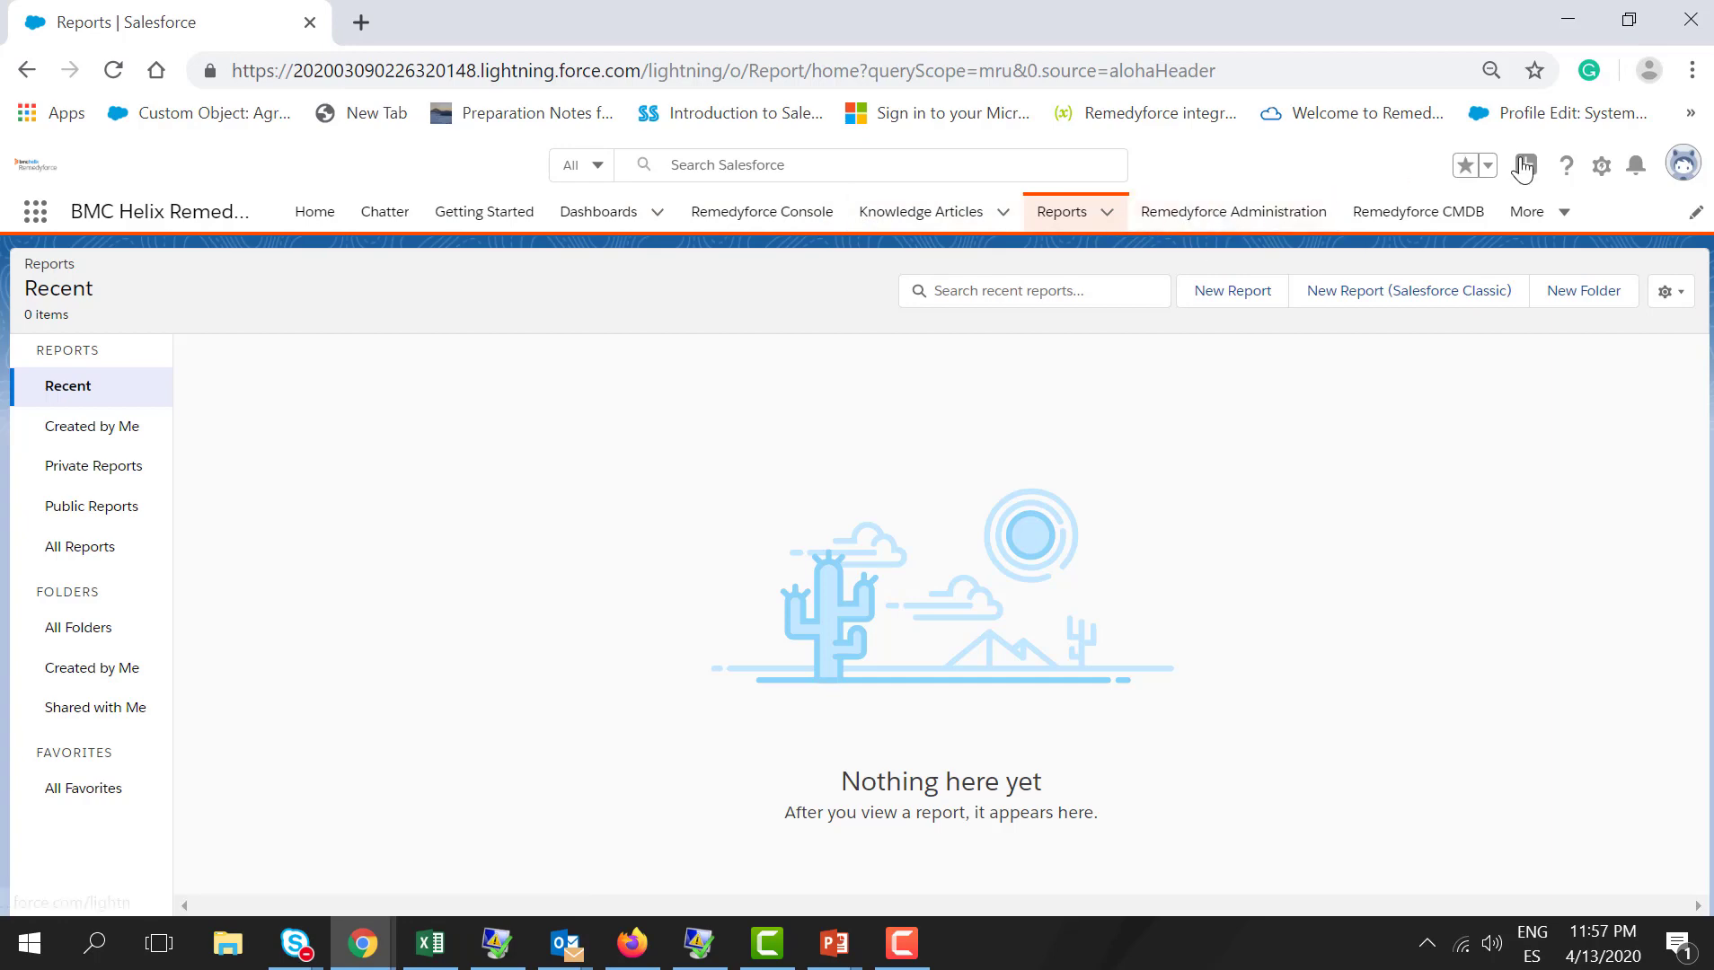
Step: Go to Setup, filter Quick Find for 'app', and open App Manager
click(1604, 171)
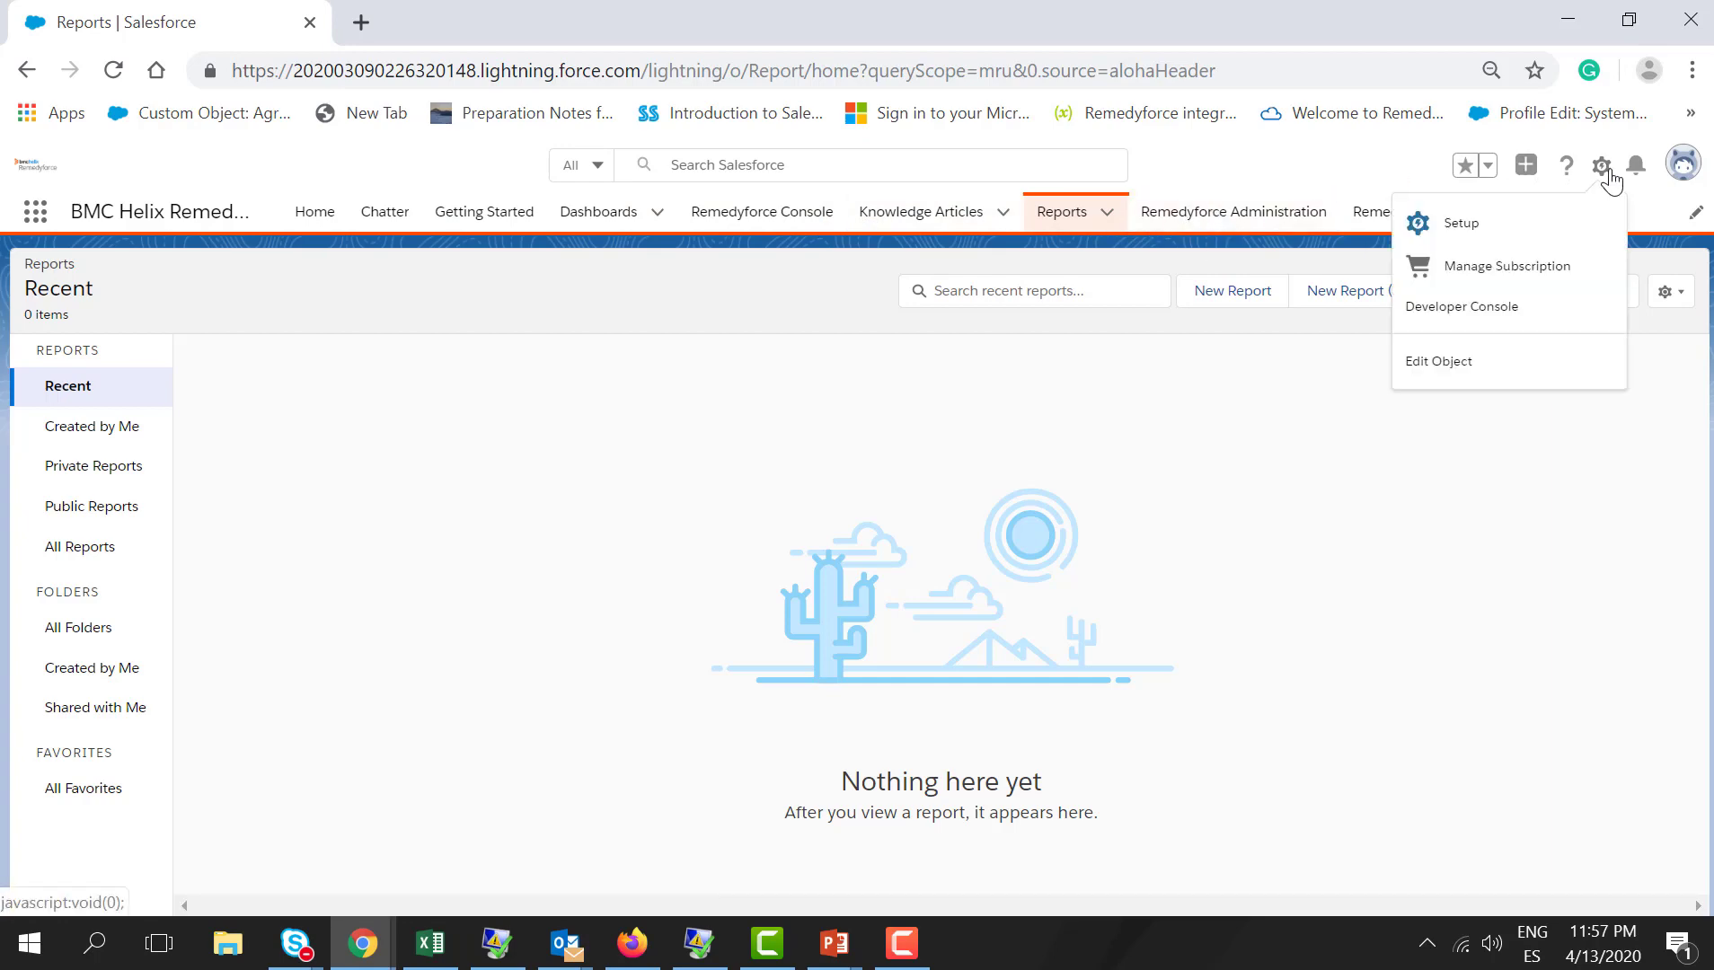
click(1478, 231)
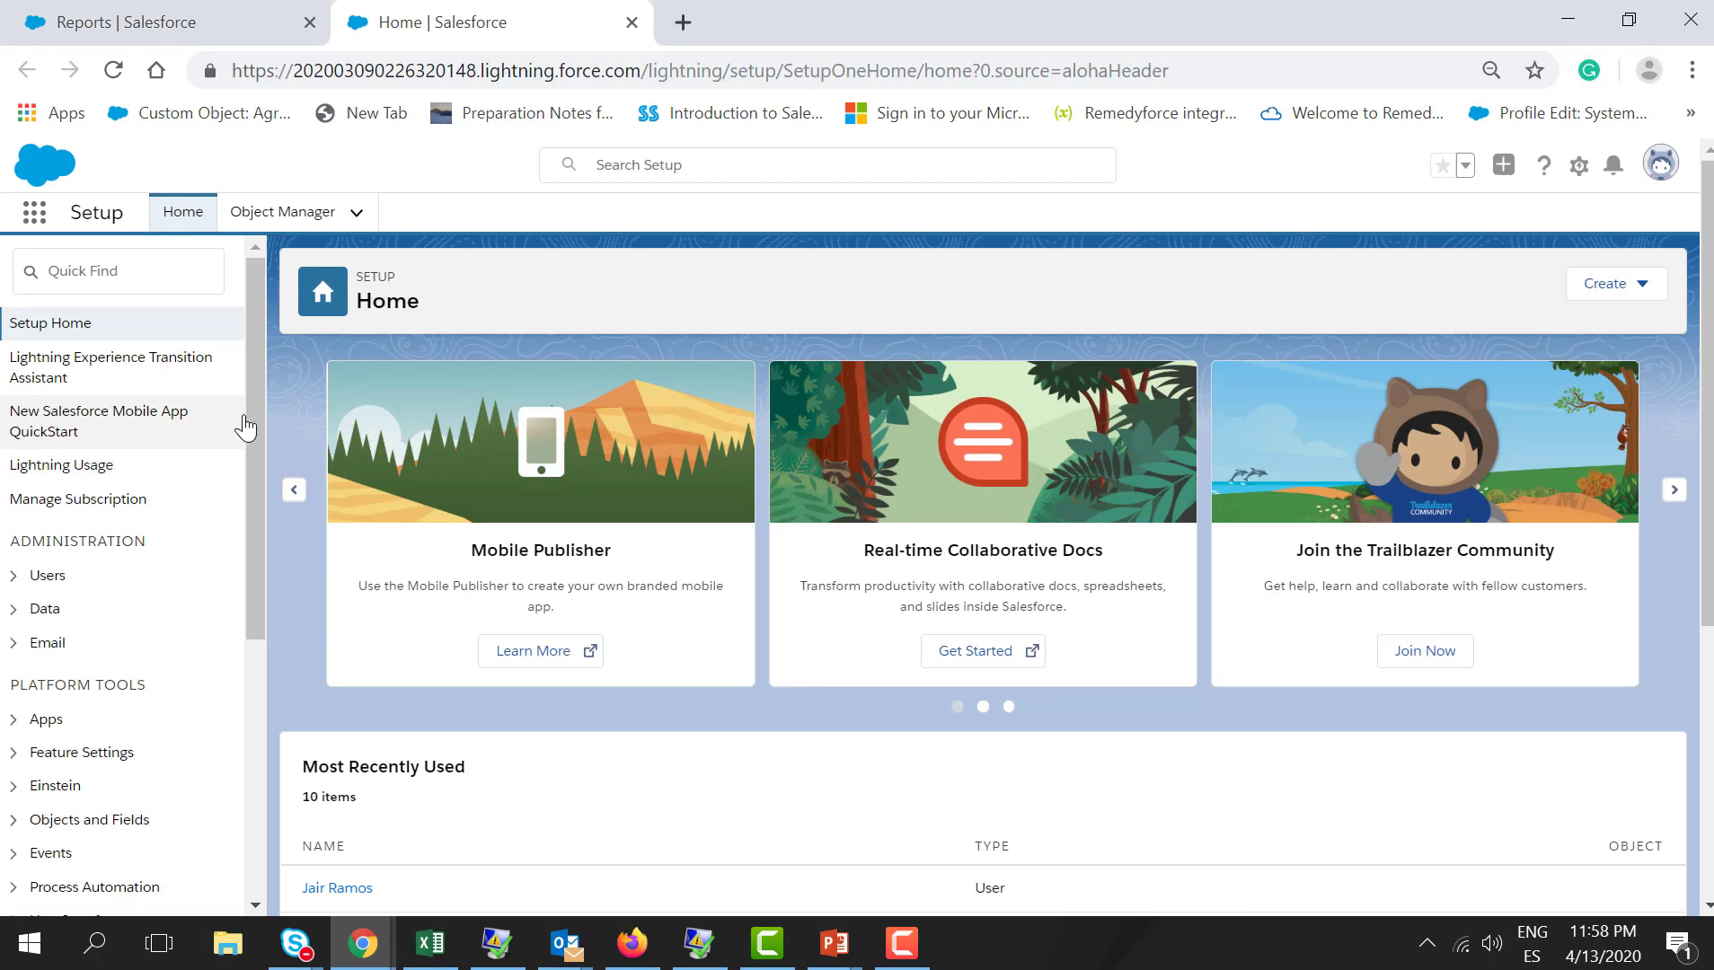
mouse_move(253, 420)
mouse_down()
mouse_move(262, 548)
mouse_move(249, 382)
mouse_up()
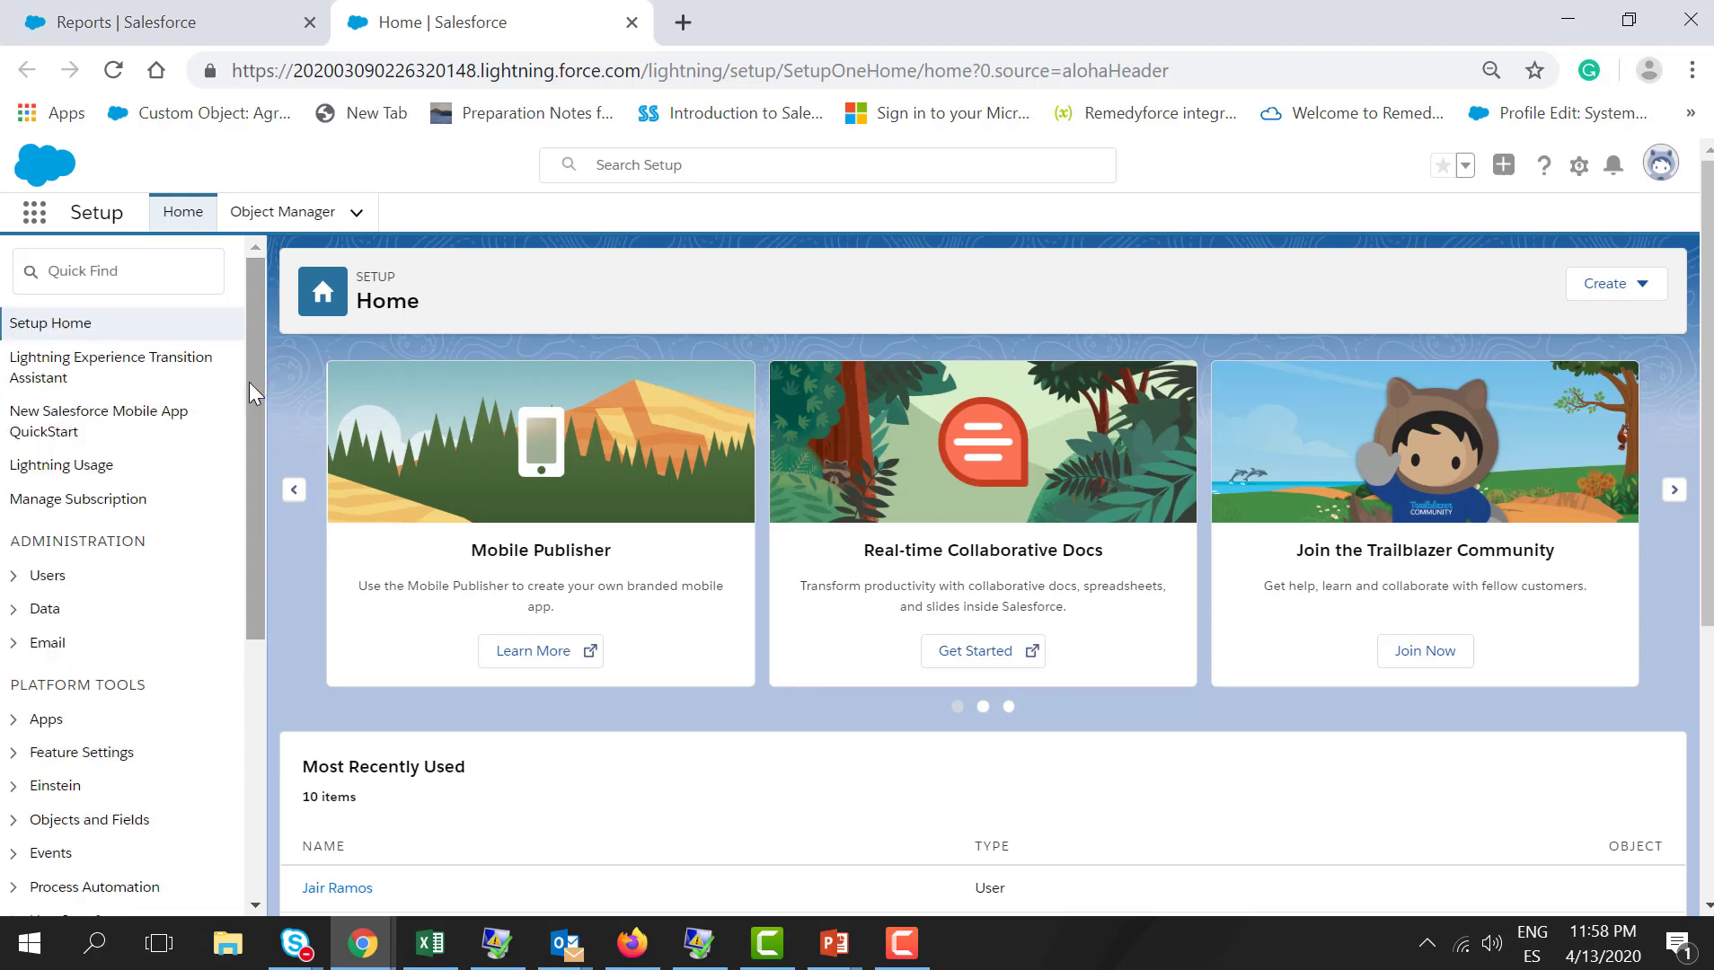
click(131, 275)
text(ap)
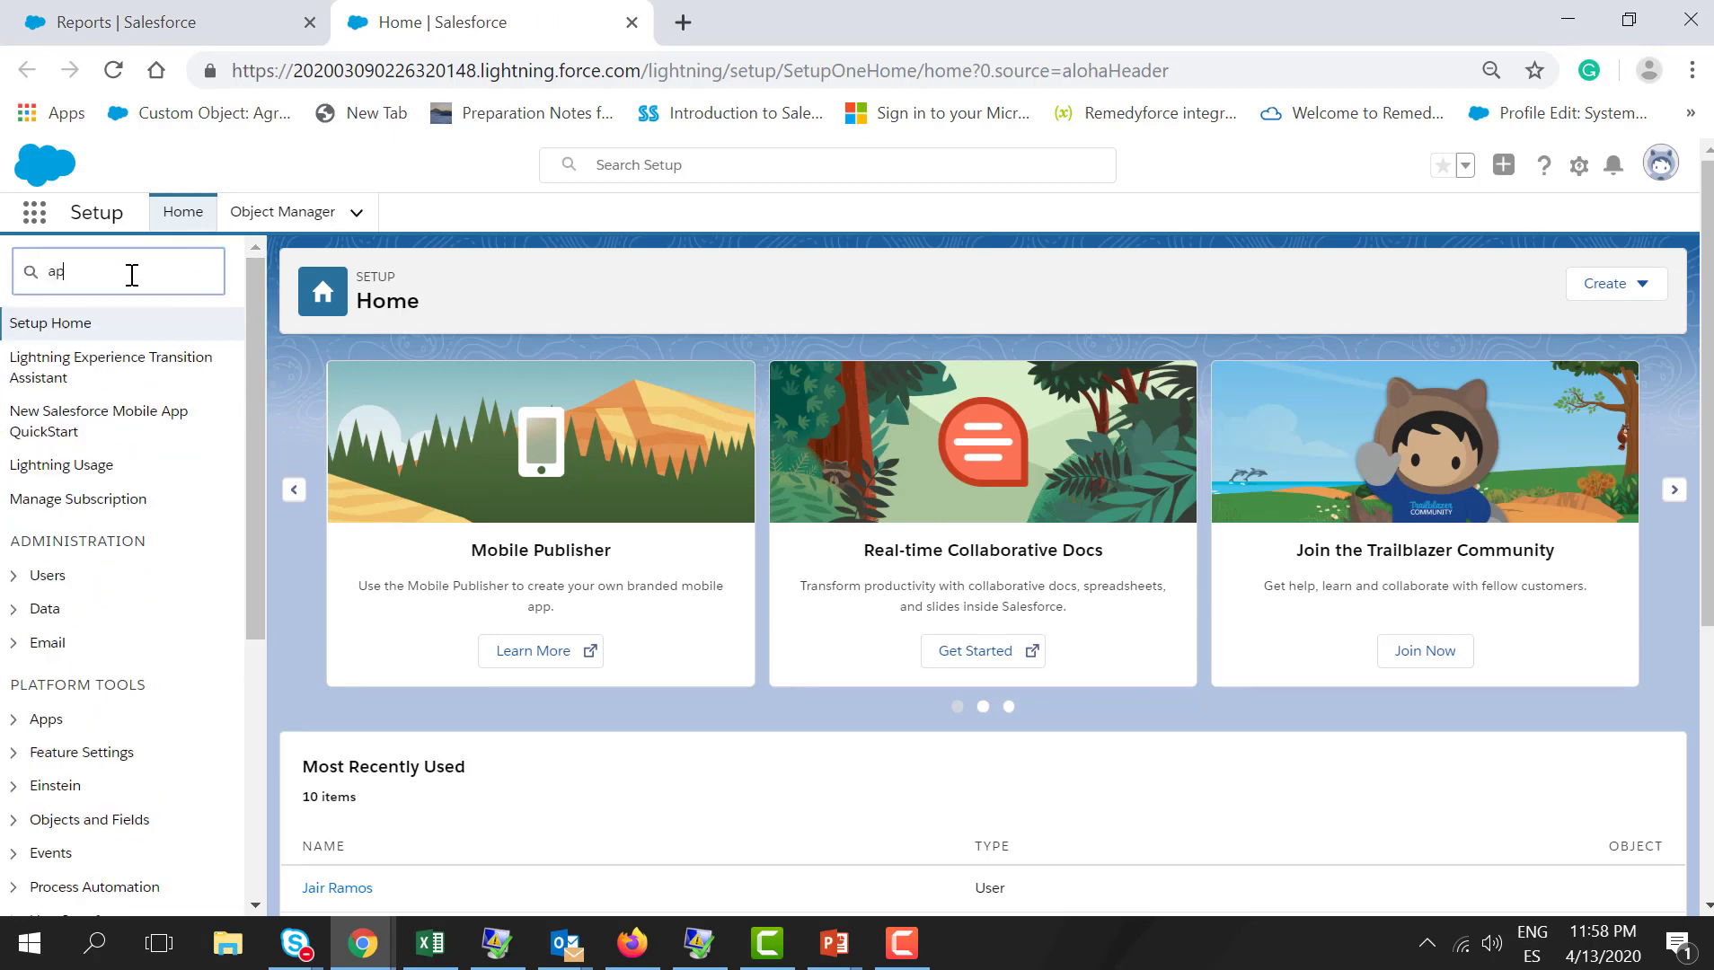
text(p)
key(BackSpace)
click(96, 501)
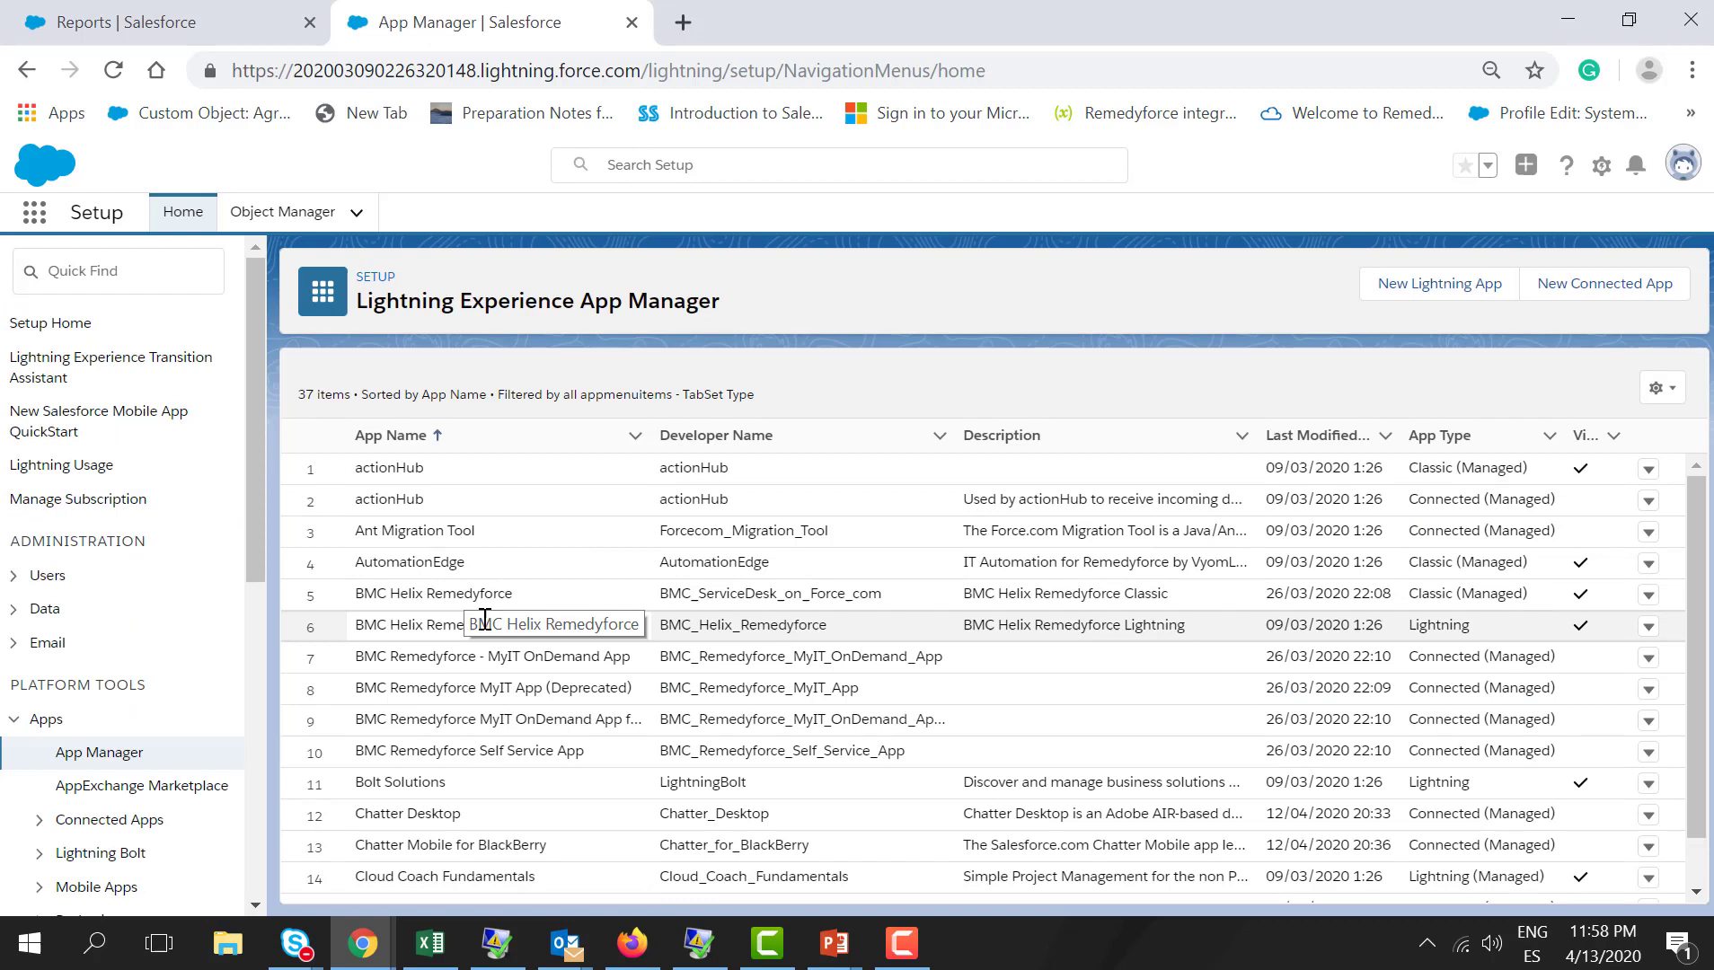
click(1648, 626)
click(1594, 665)
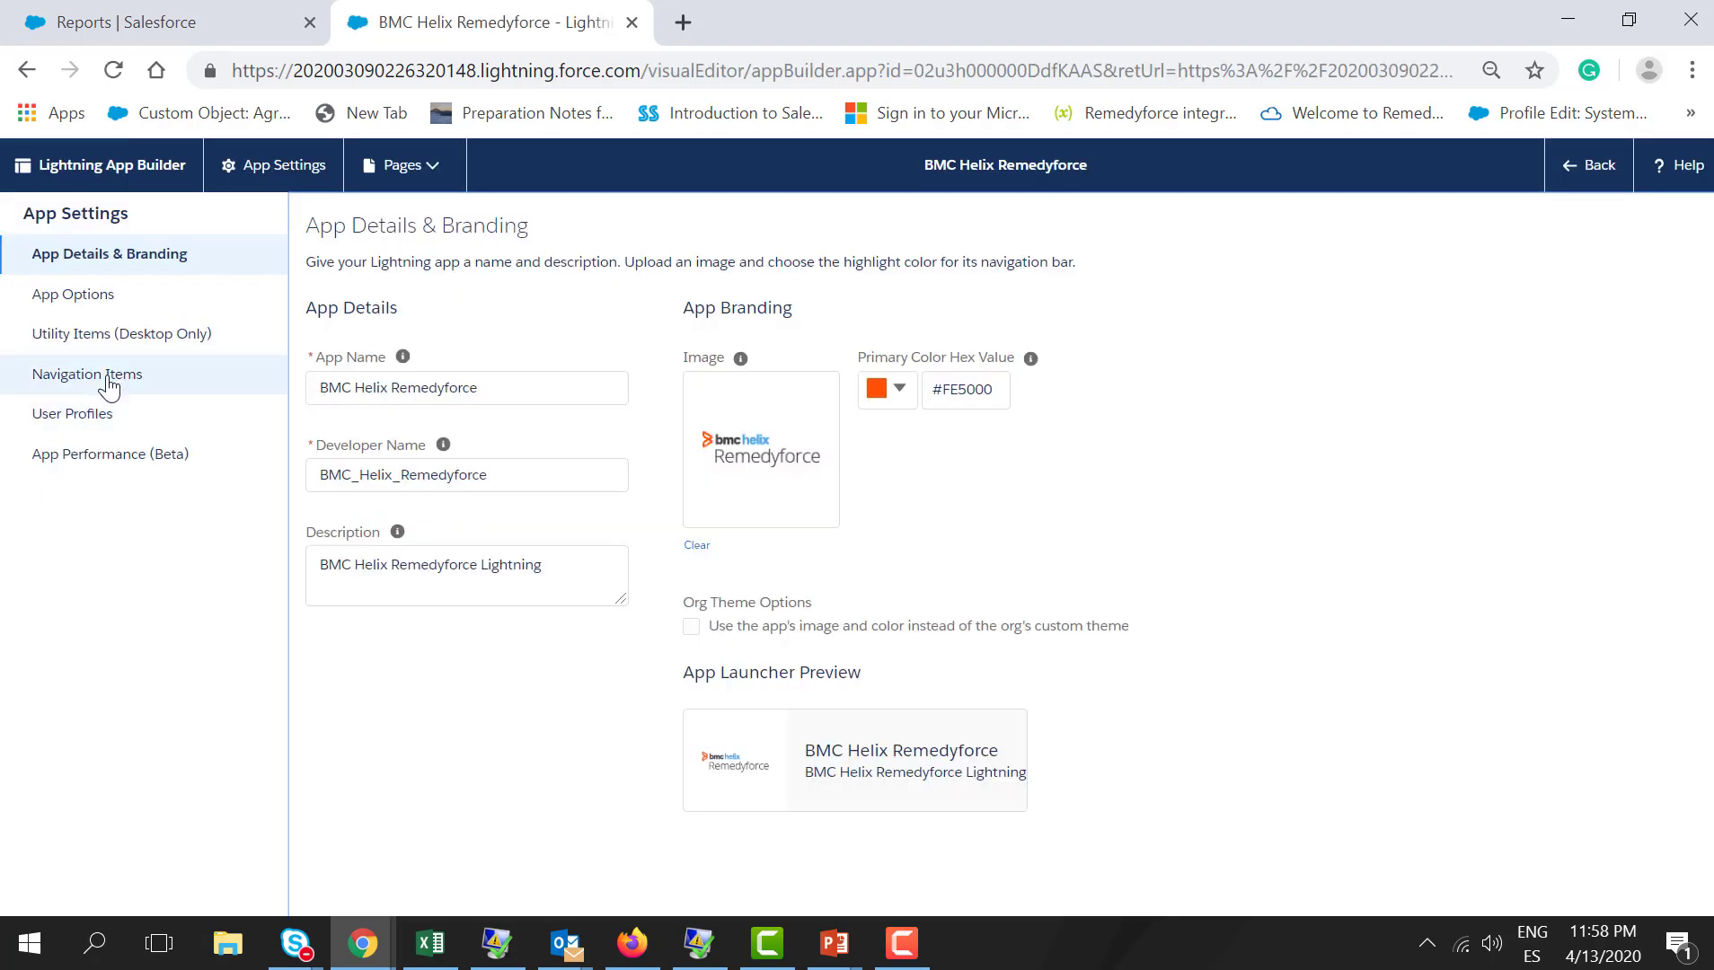
click(106, 379)
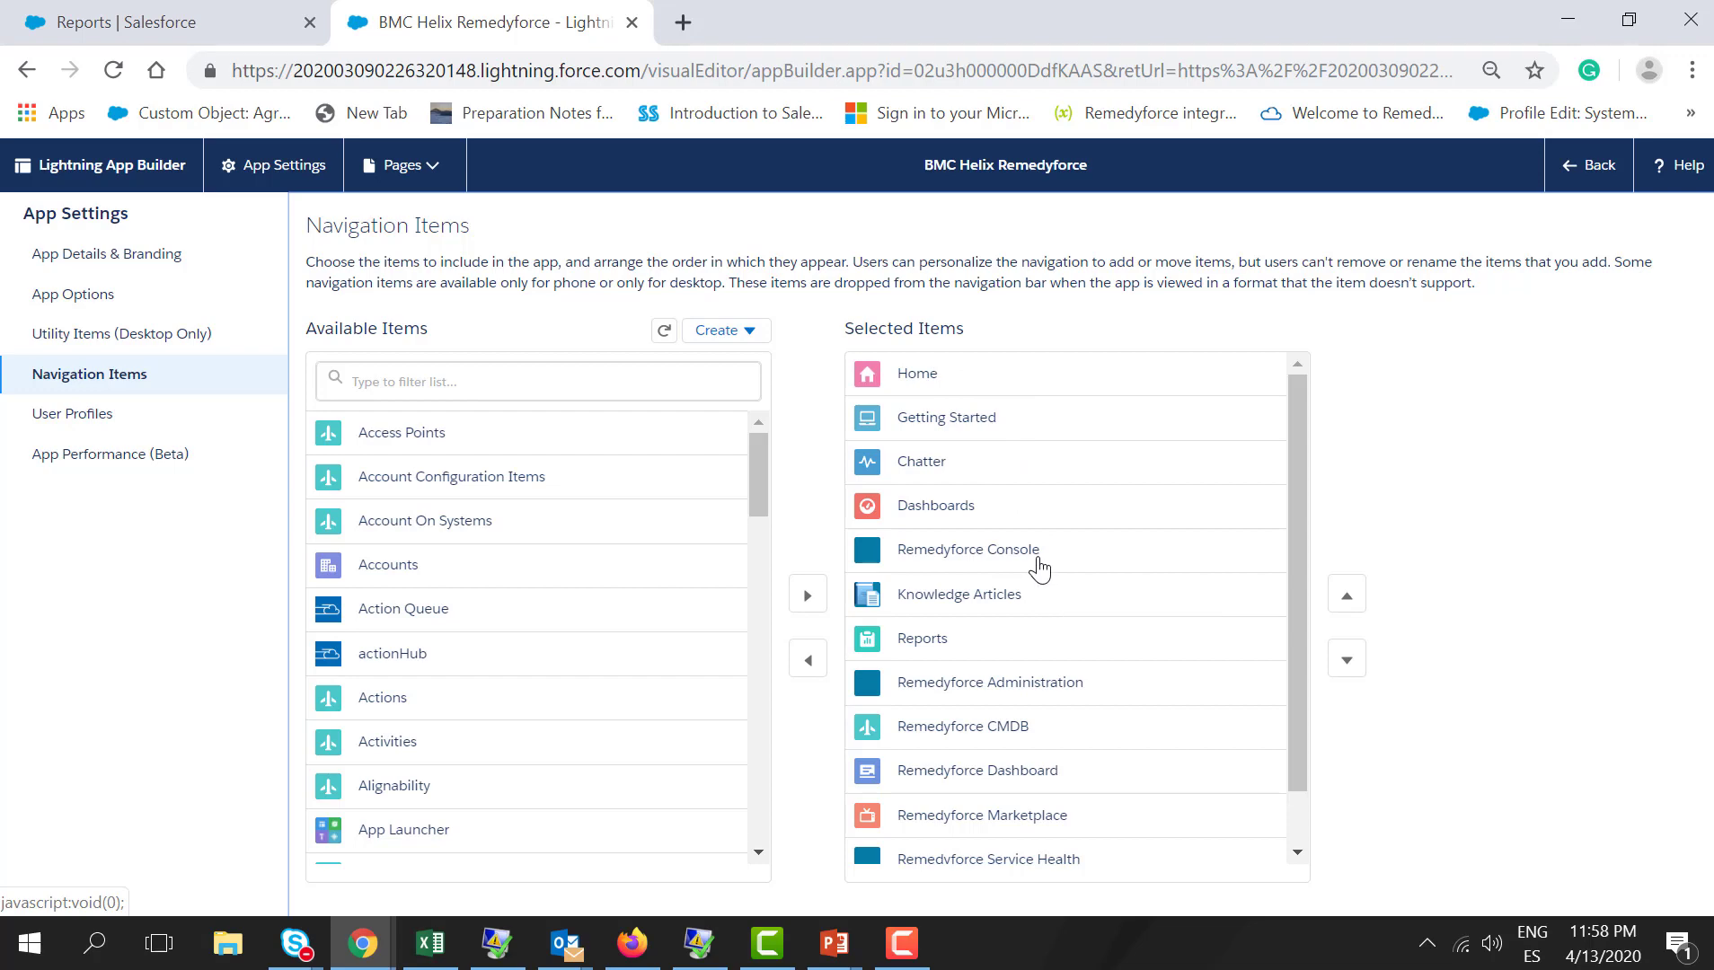
click(217, 16)
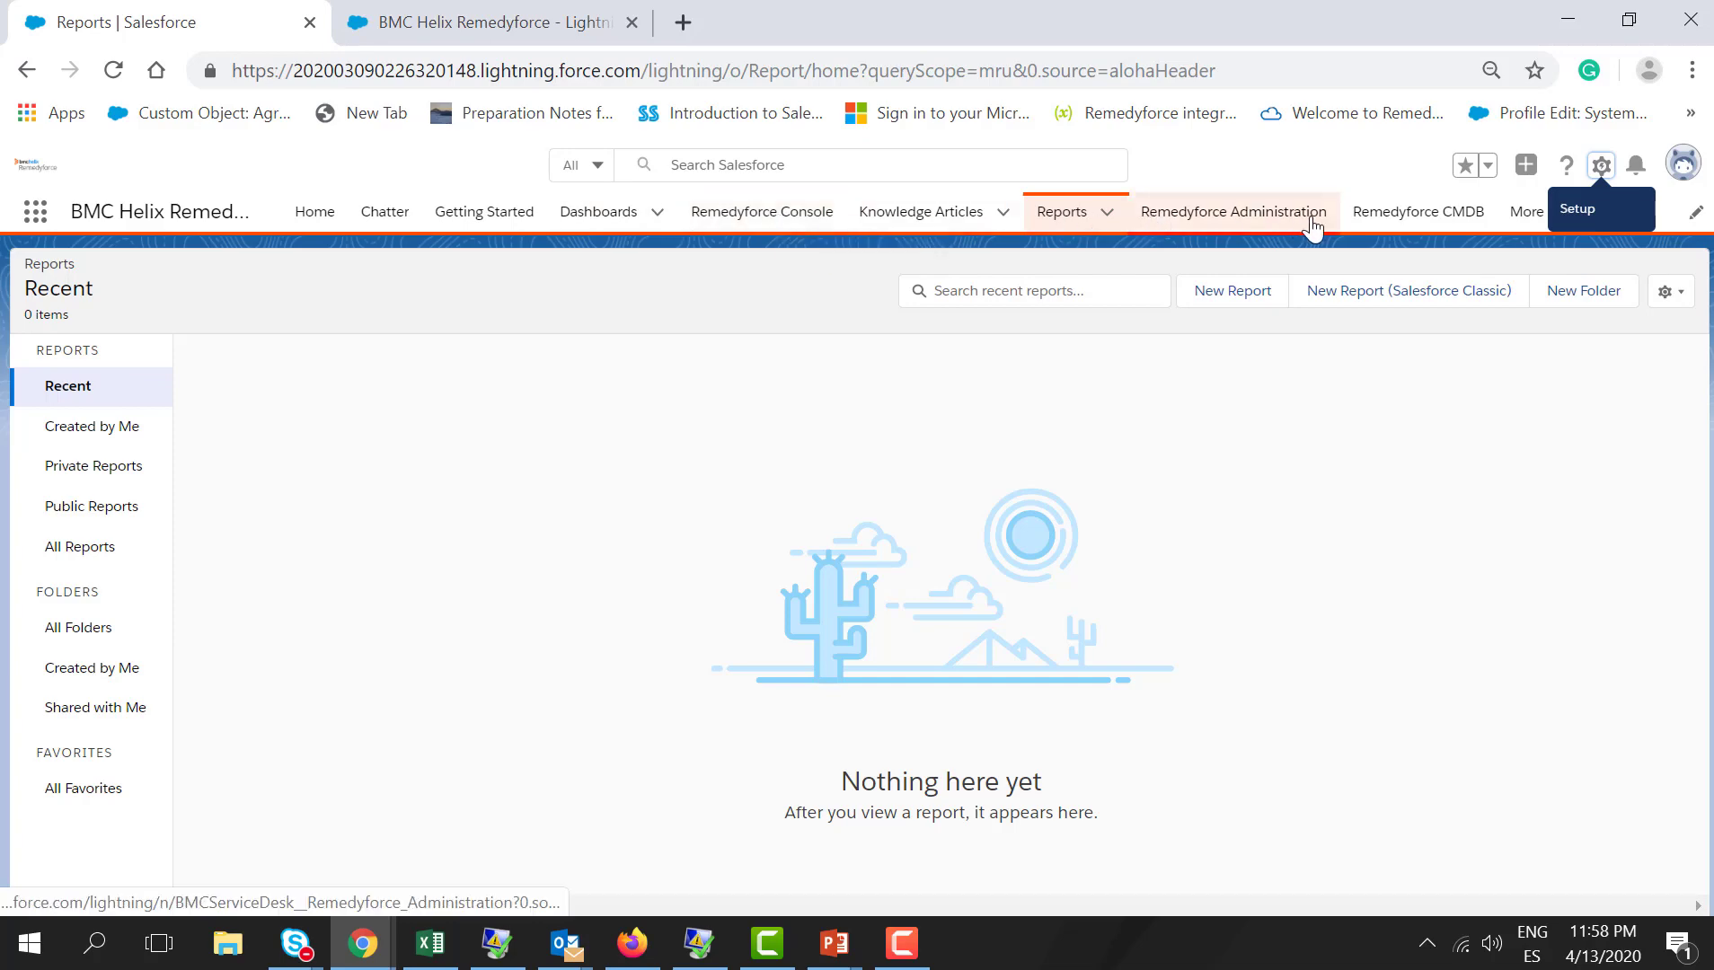
click(539, 18)
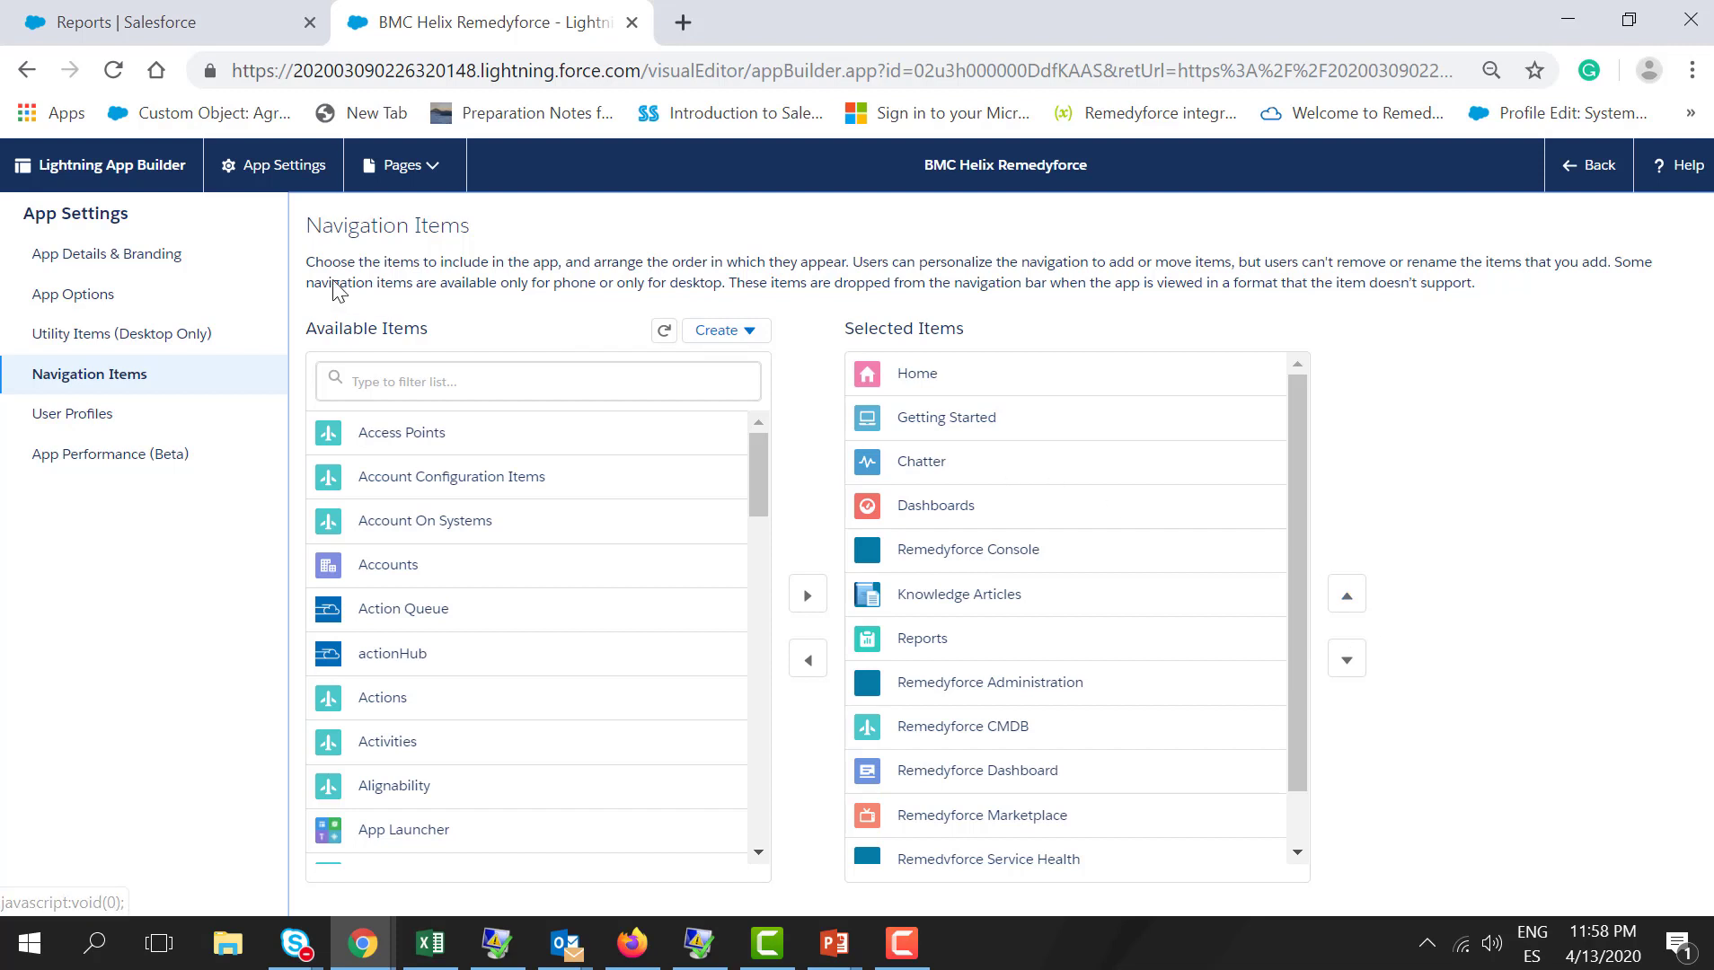
click(25, 70)
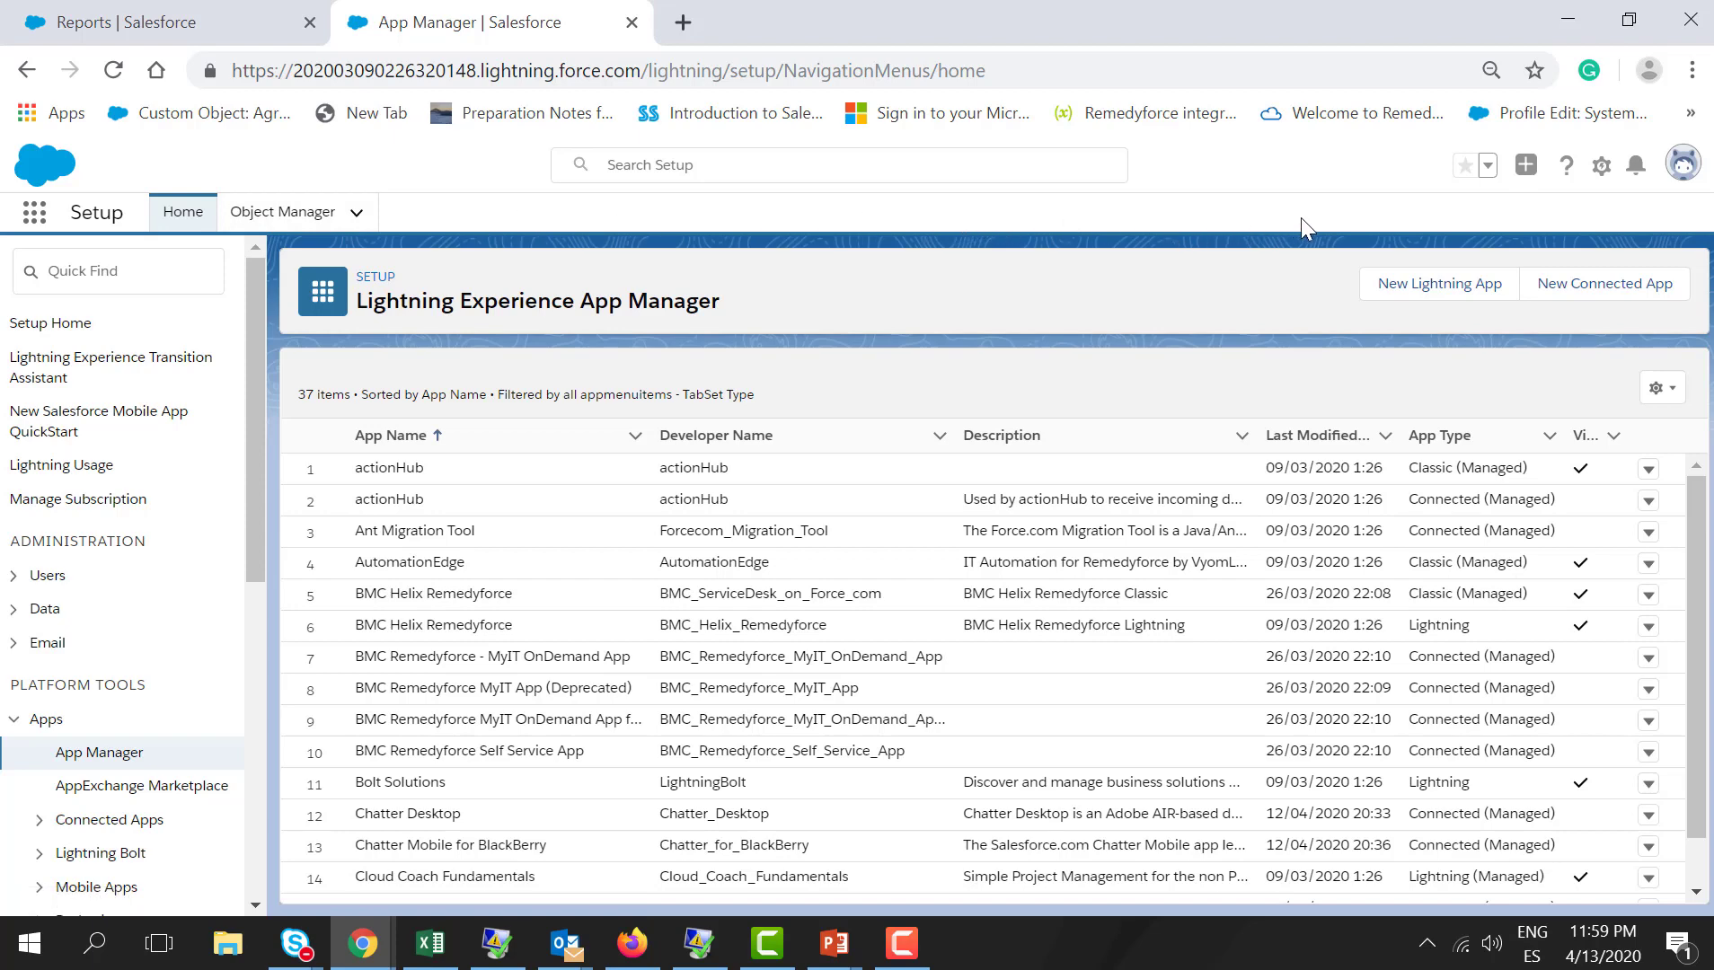
Step: Open the apps and items list, then show the list of all tabs
click(35, 222)
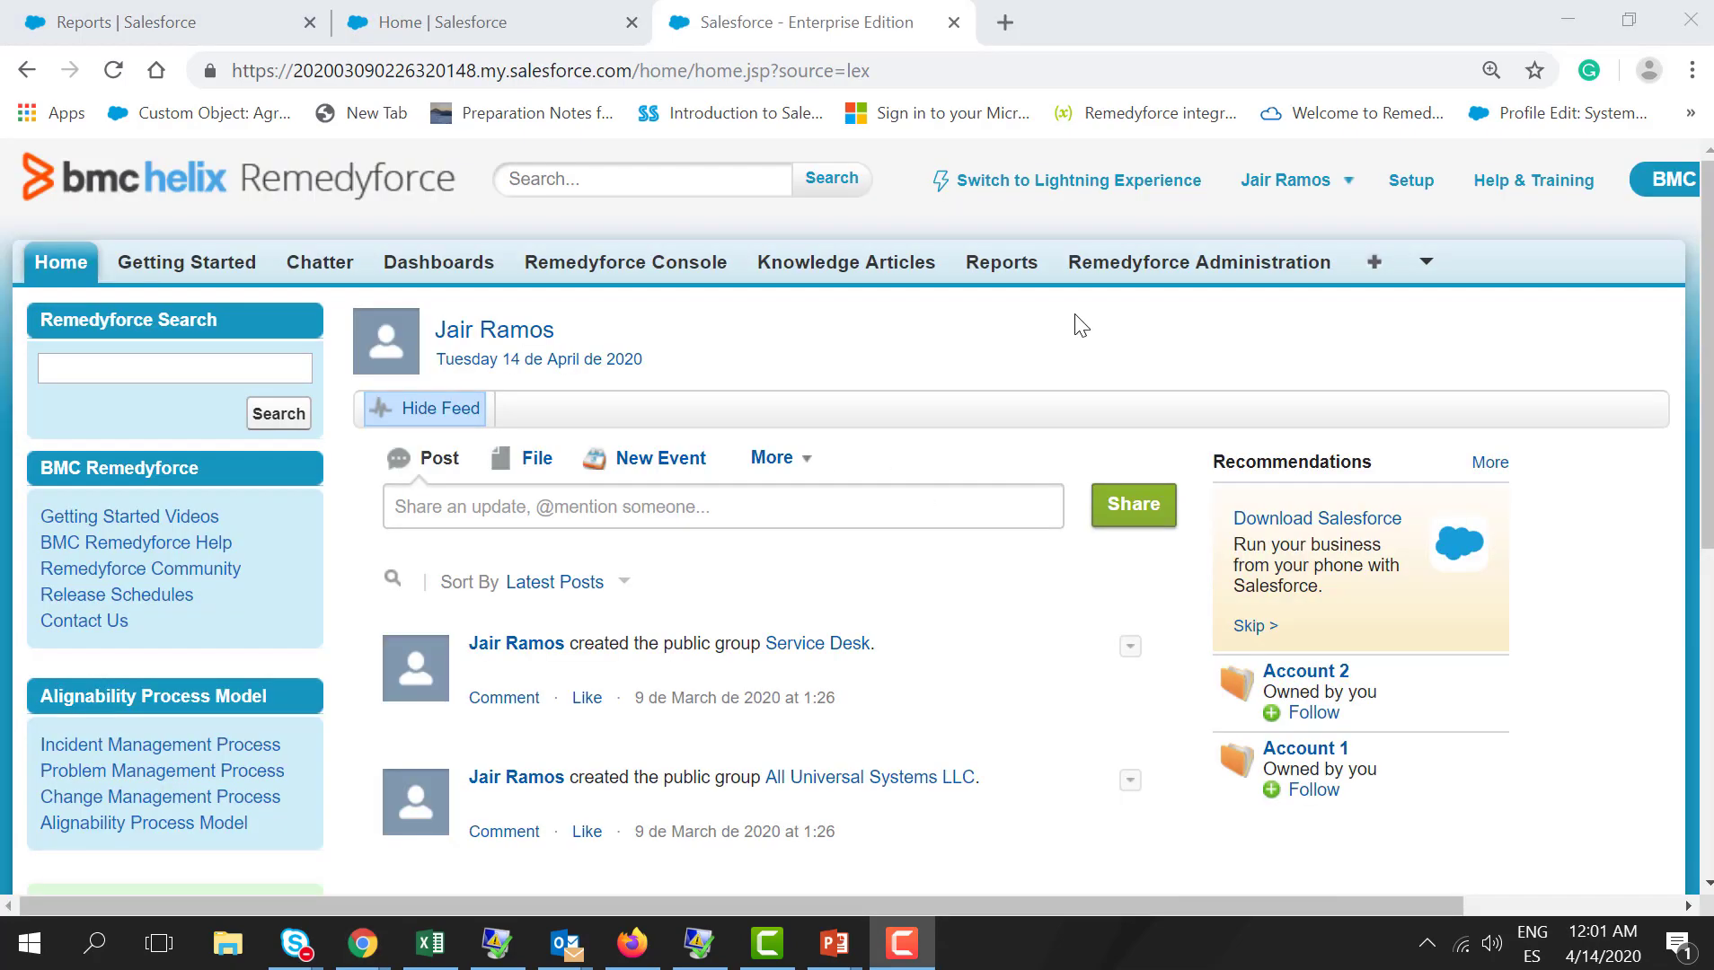
click(1378, 275)
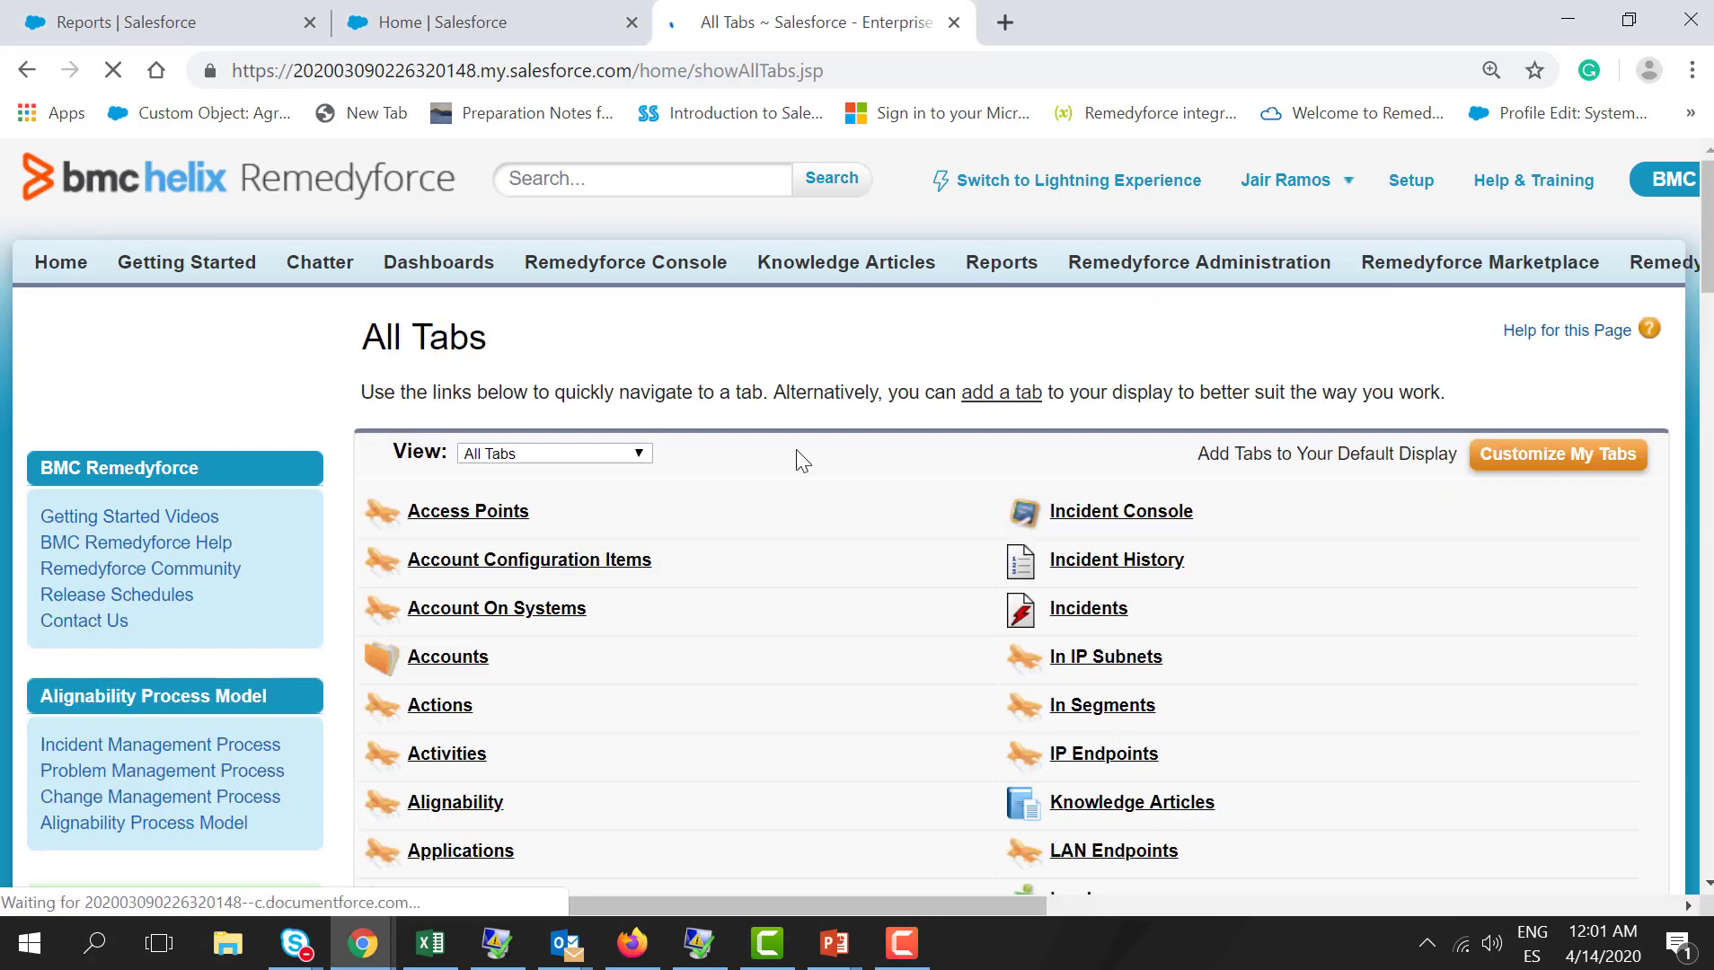
scroll(795, 460, down, 2)
scroll(795, 460, down, 2)
scroll(794, 460, down, 2)
scroll(795, 460, down, 2)
scroll(795, 455, up, 5)
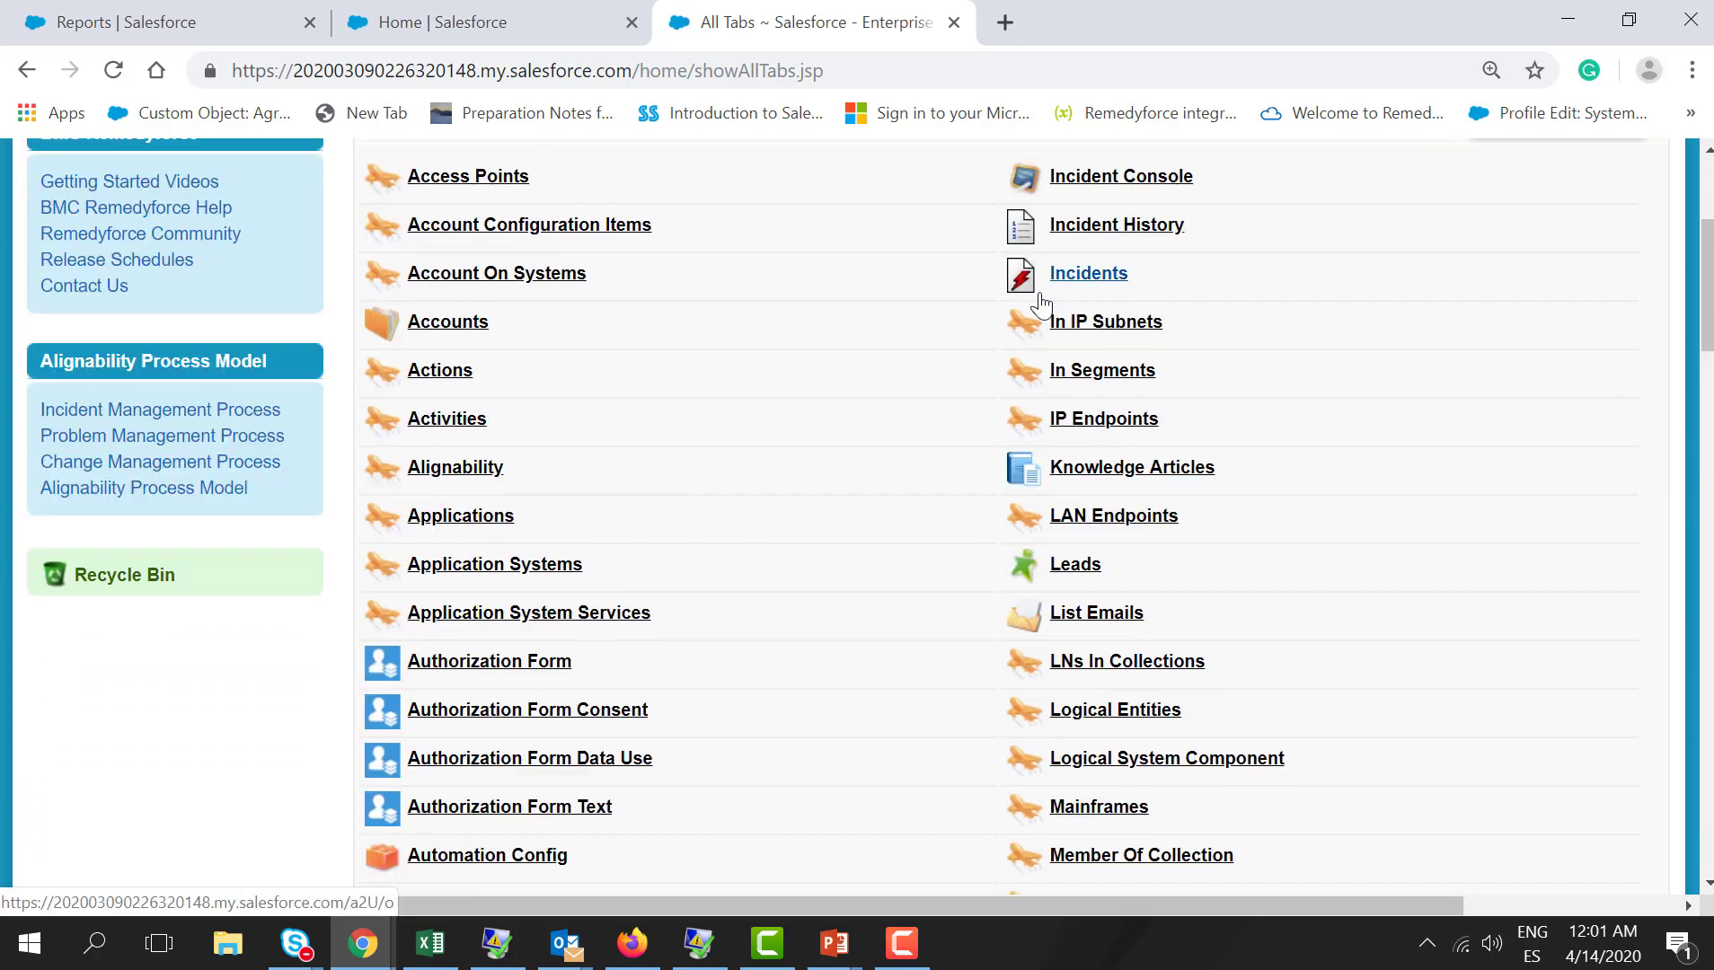
scroll(1042, 303, down, 8)
scroll(1042, 302, down, 2)
scroll(1042, 302, down, 1)
scroll(1042, 303, down, 2)
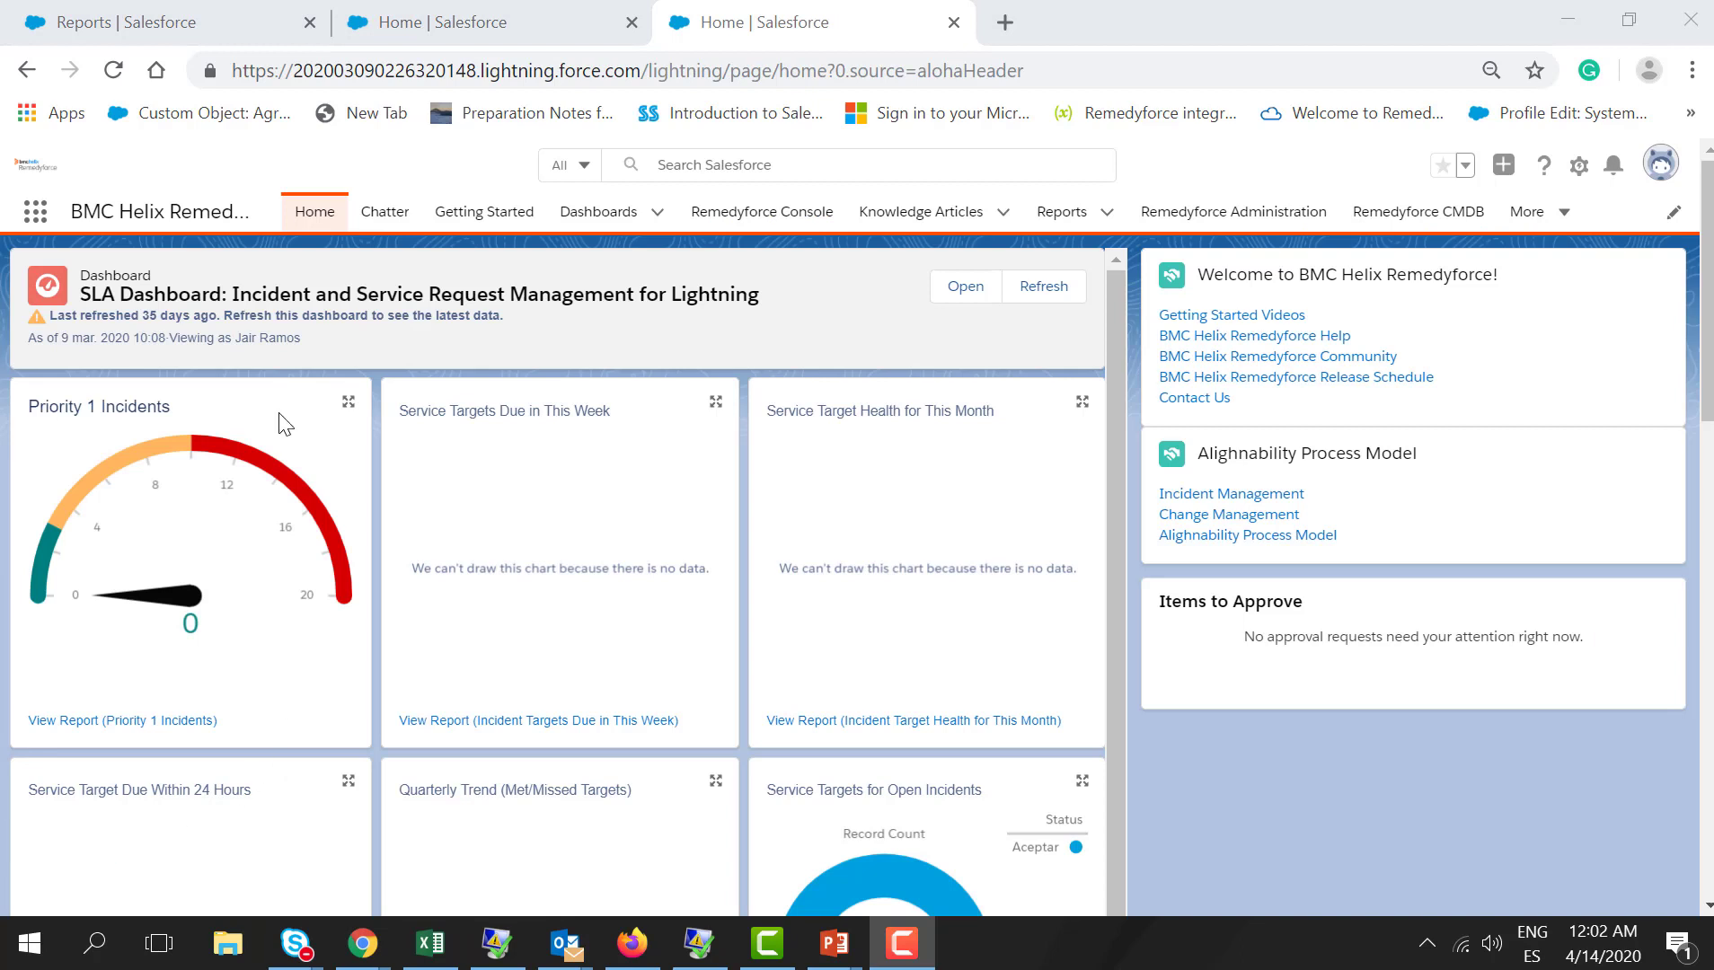
click(36, 221)
click(36, 221)
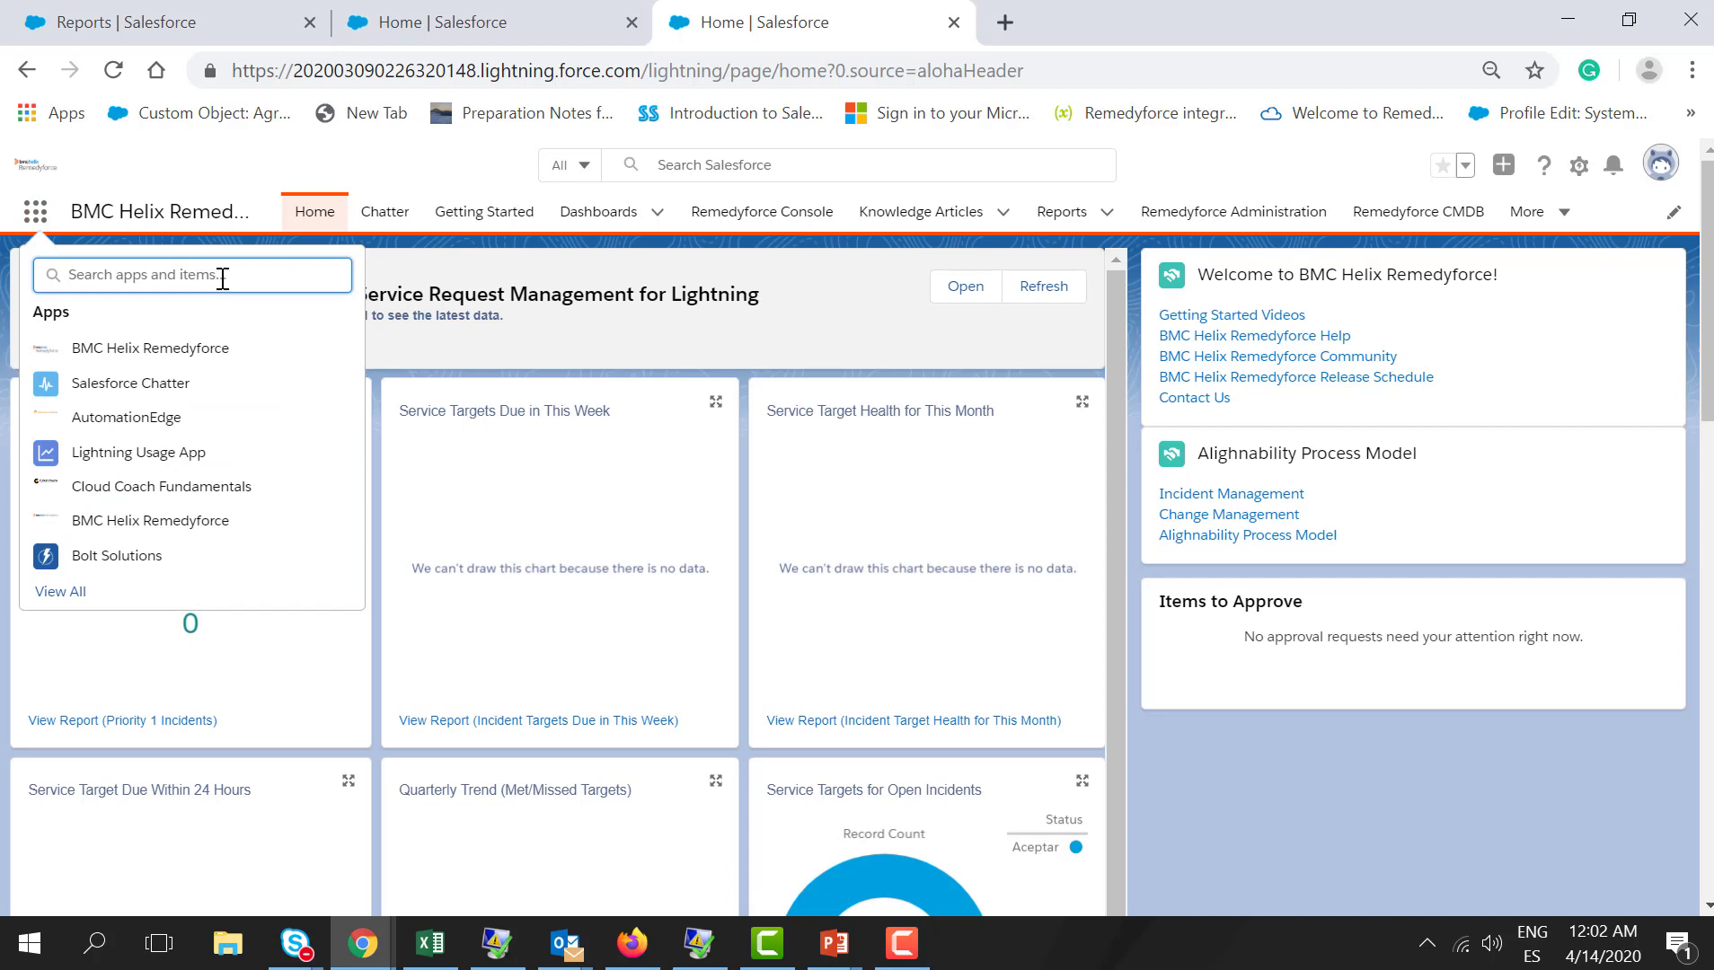
click(36, 221)
click(36, 221)
text(incide)
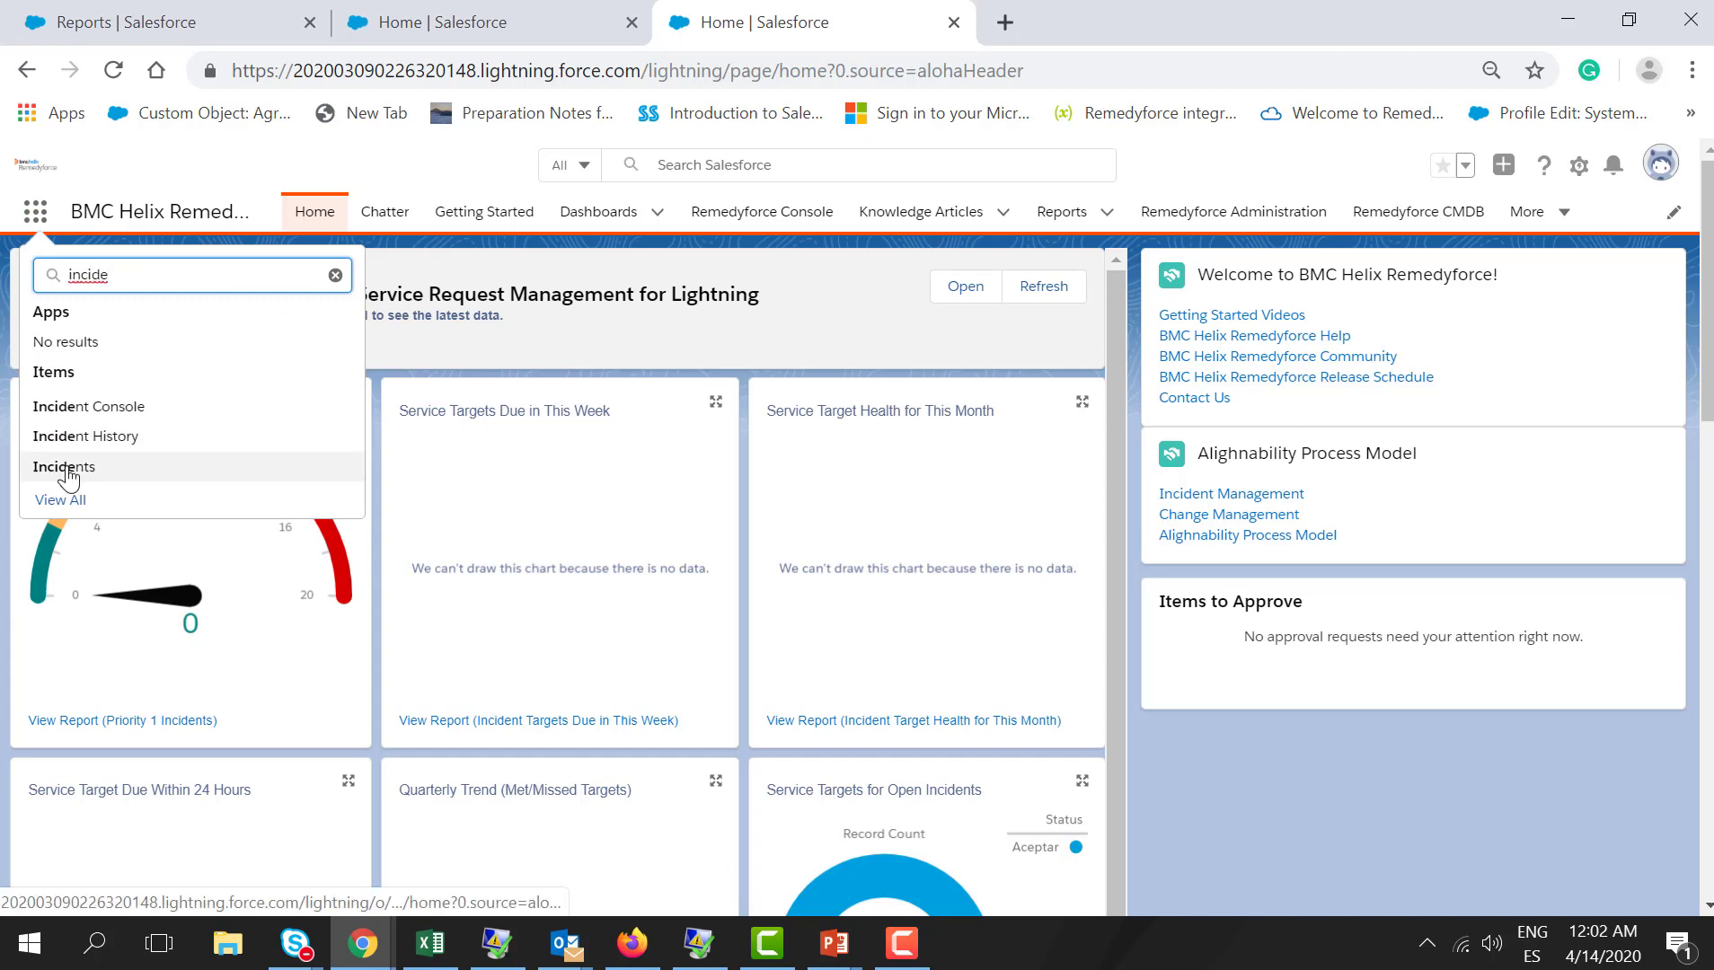
click(62, 502)
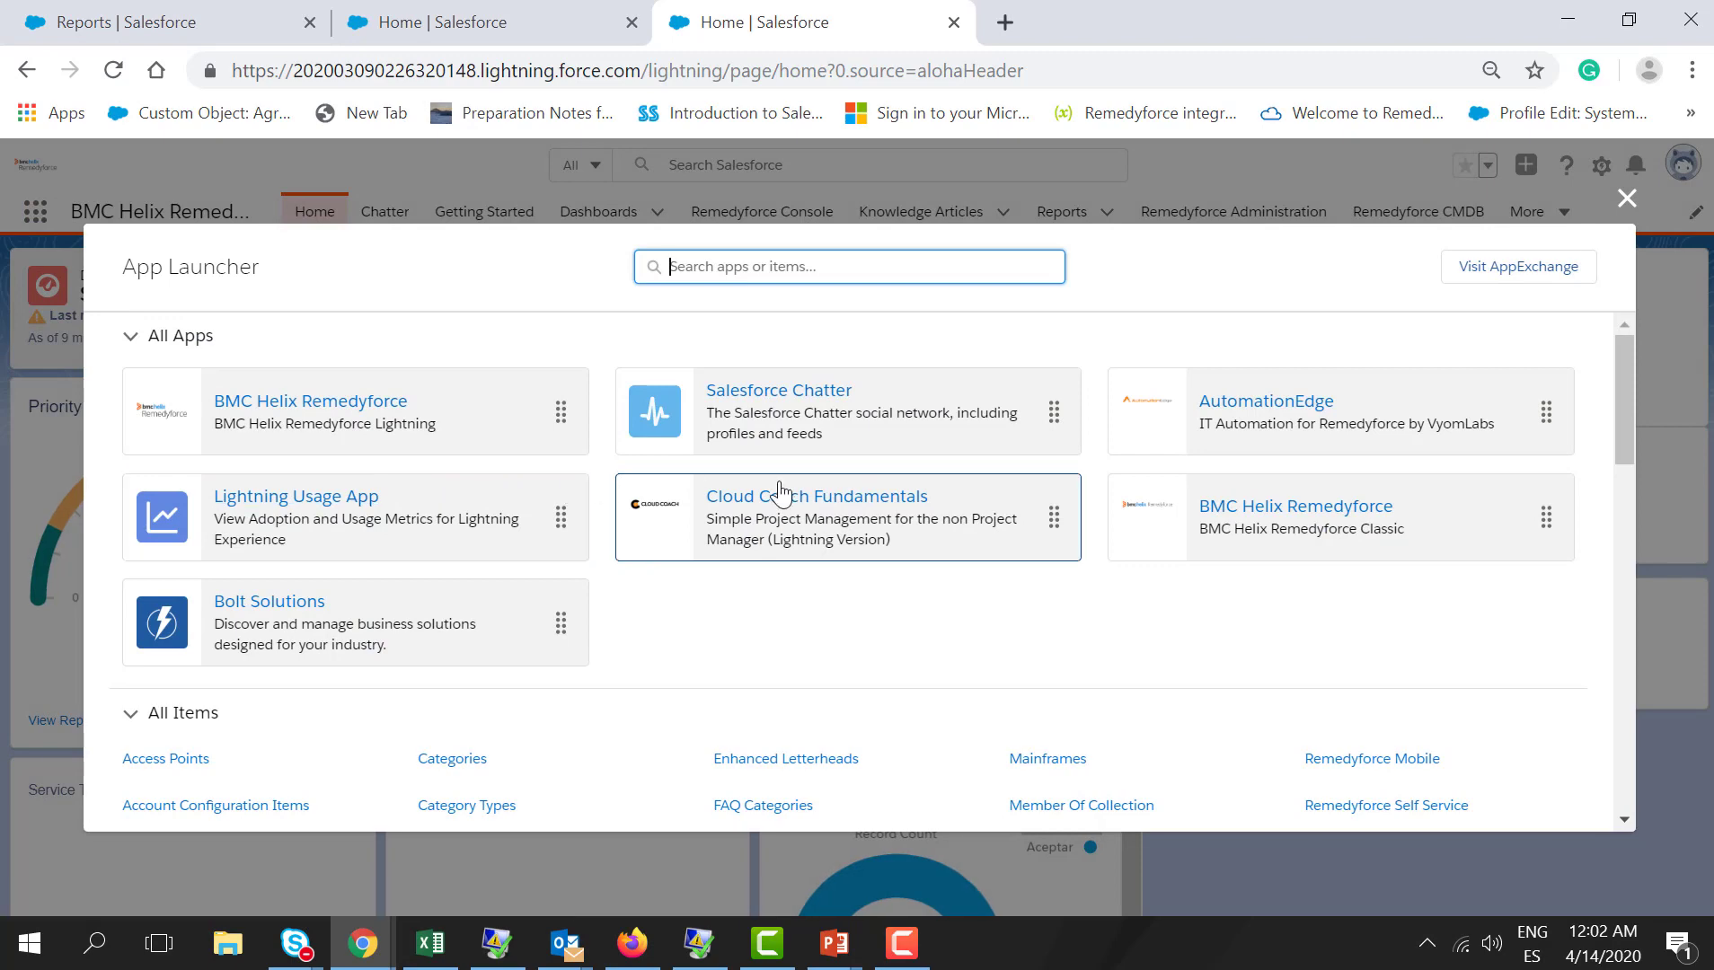
scroll(789, 490, down, 1)
drag(1621, 394, 1640, 460)
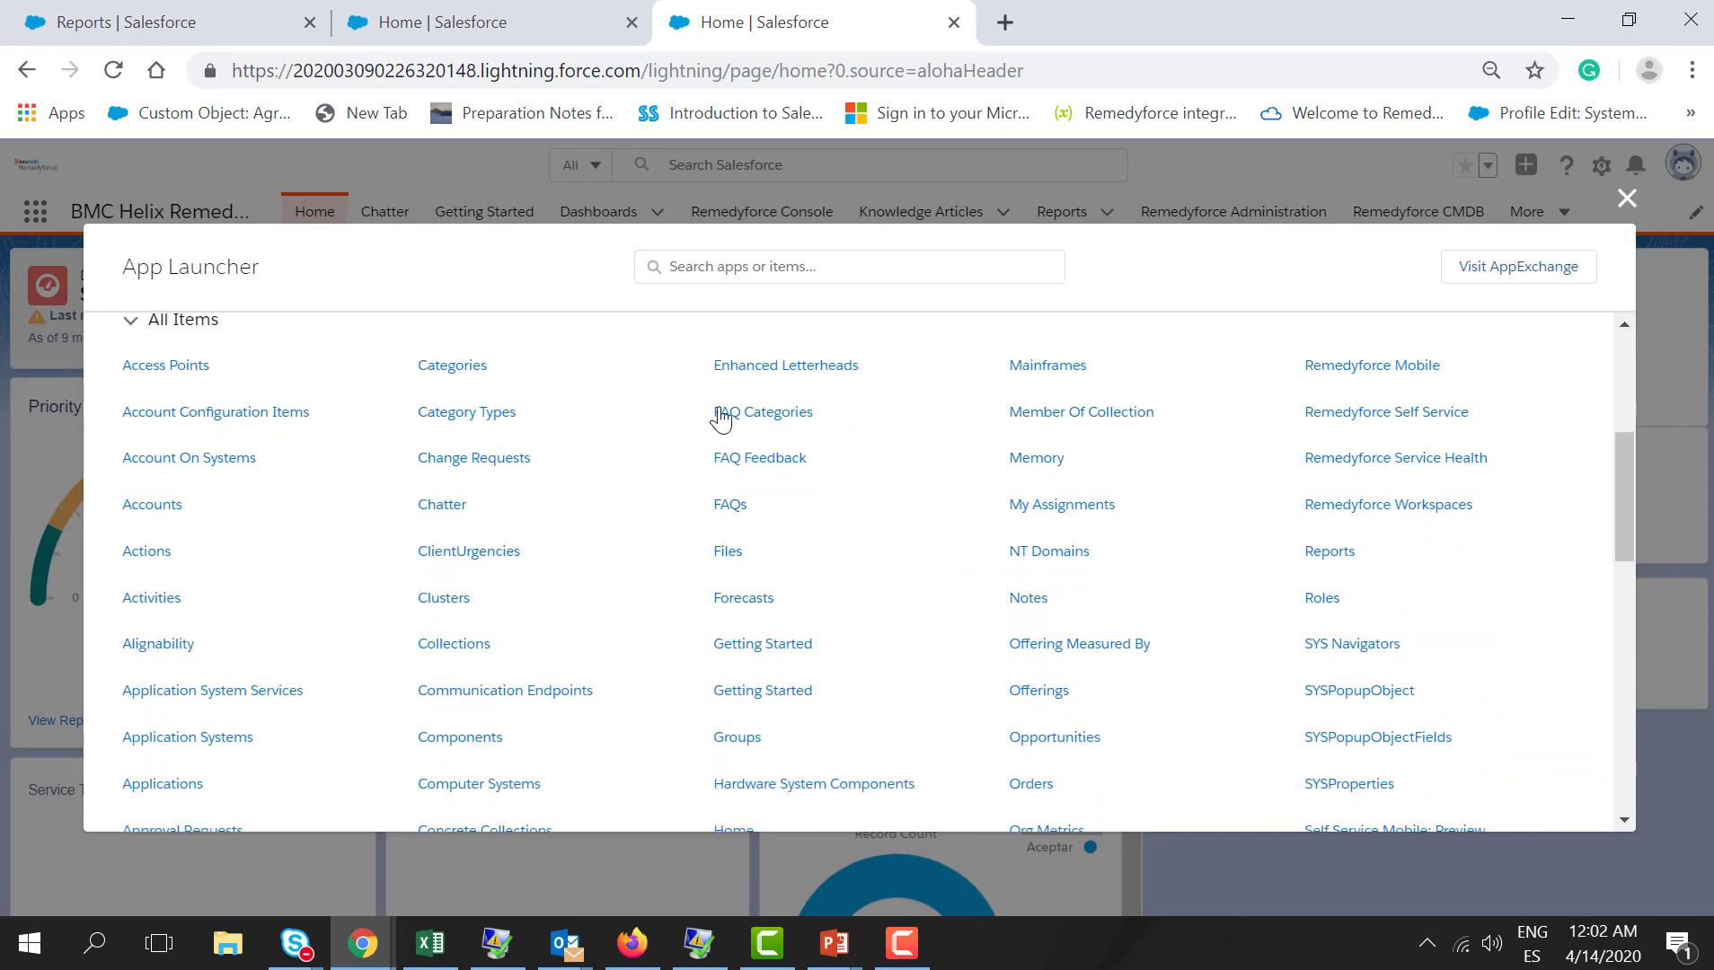
key(Escape)
click(750, 158)
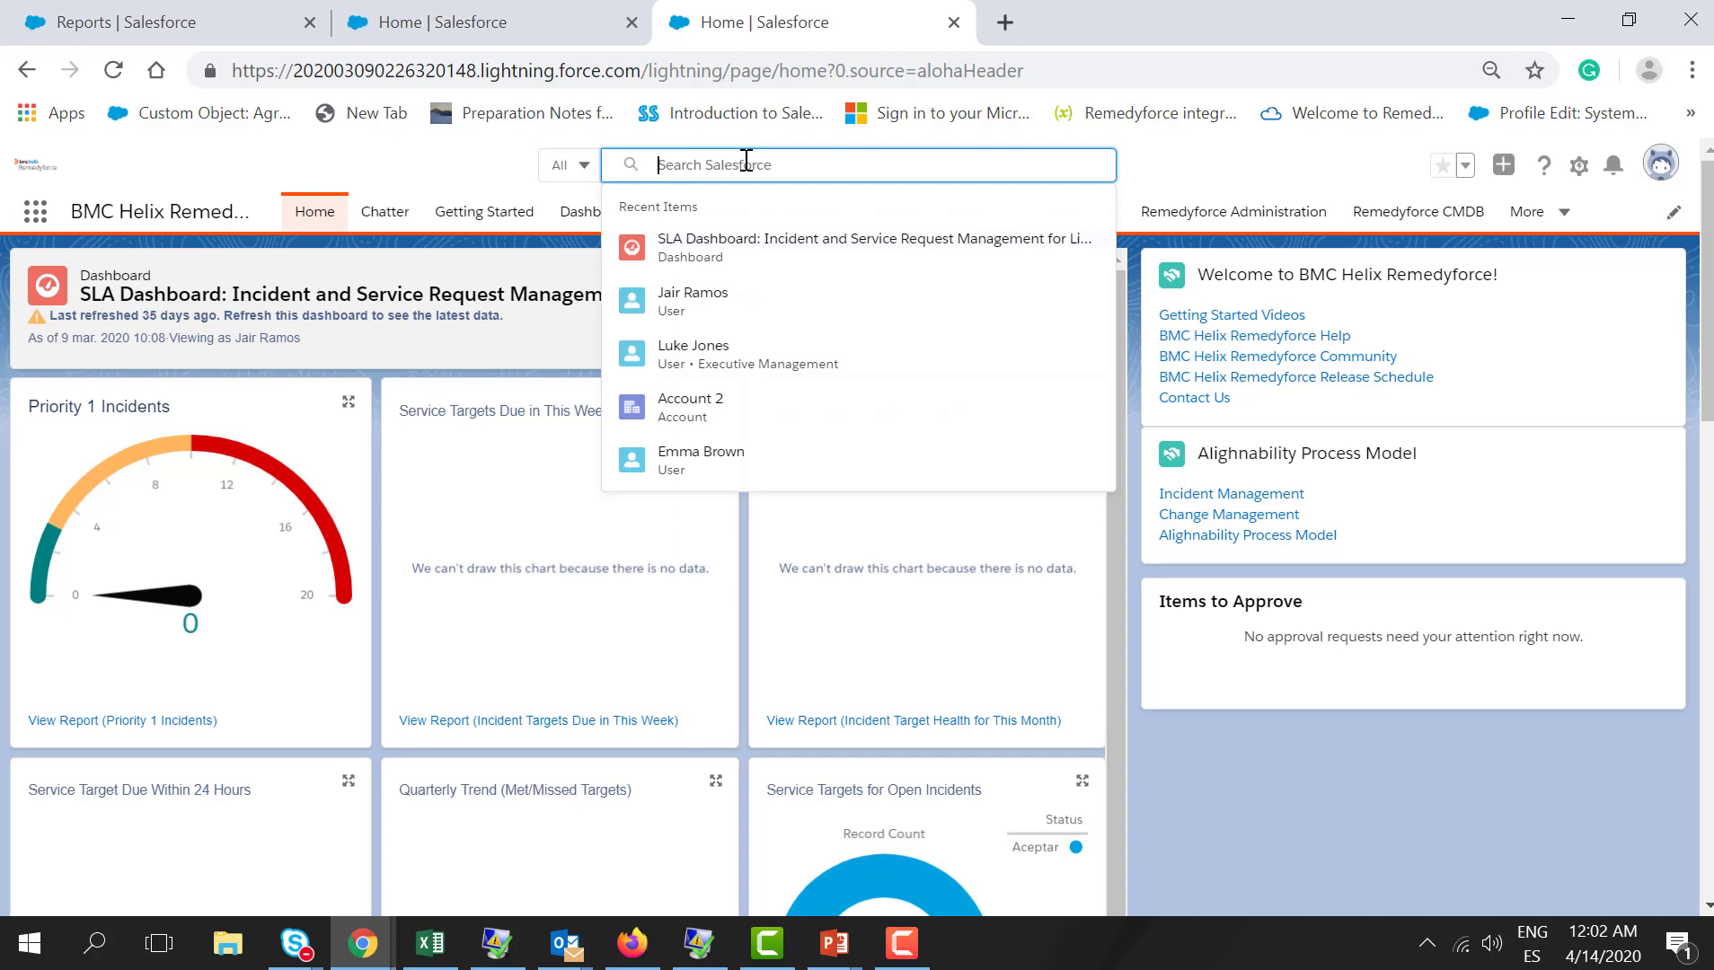
text(email)
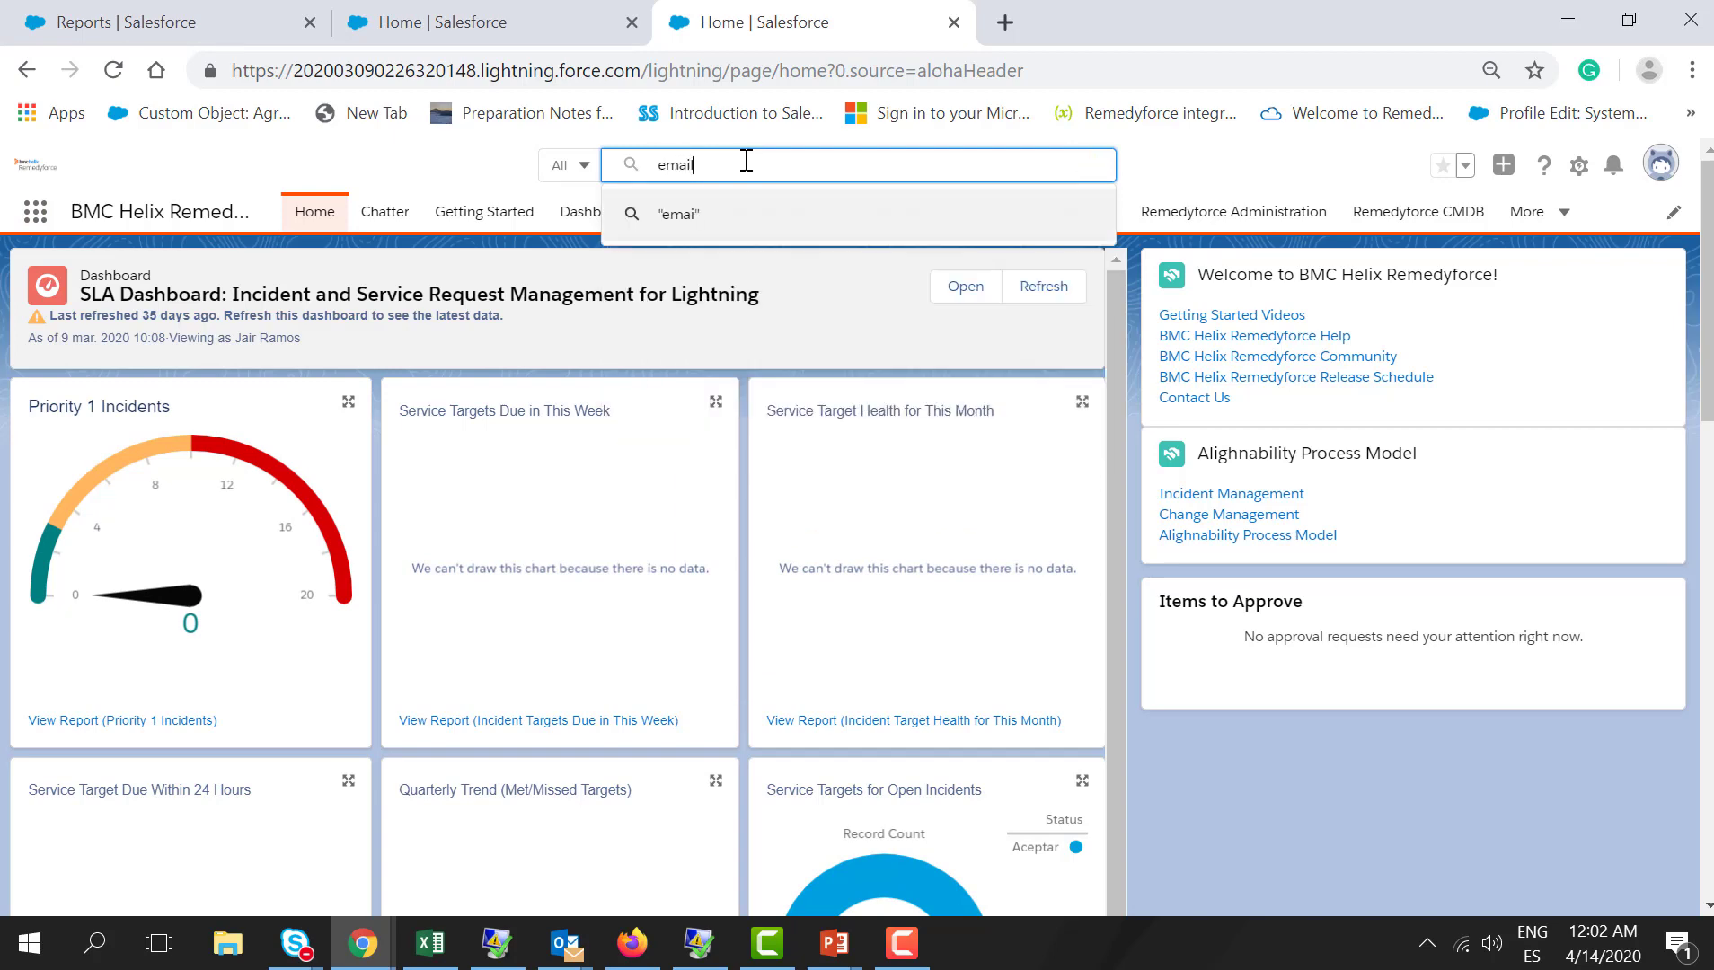
Step: Submit the global search for 'email' to list matching incidents and knowledge articles
key(Return)
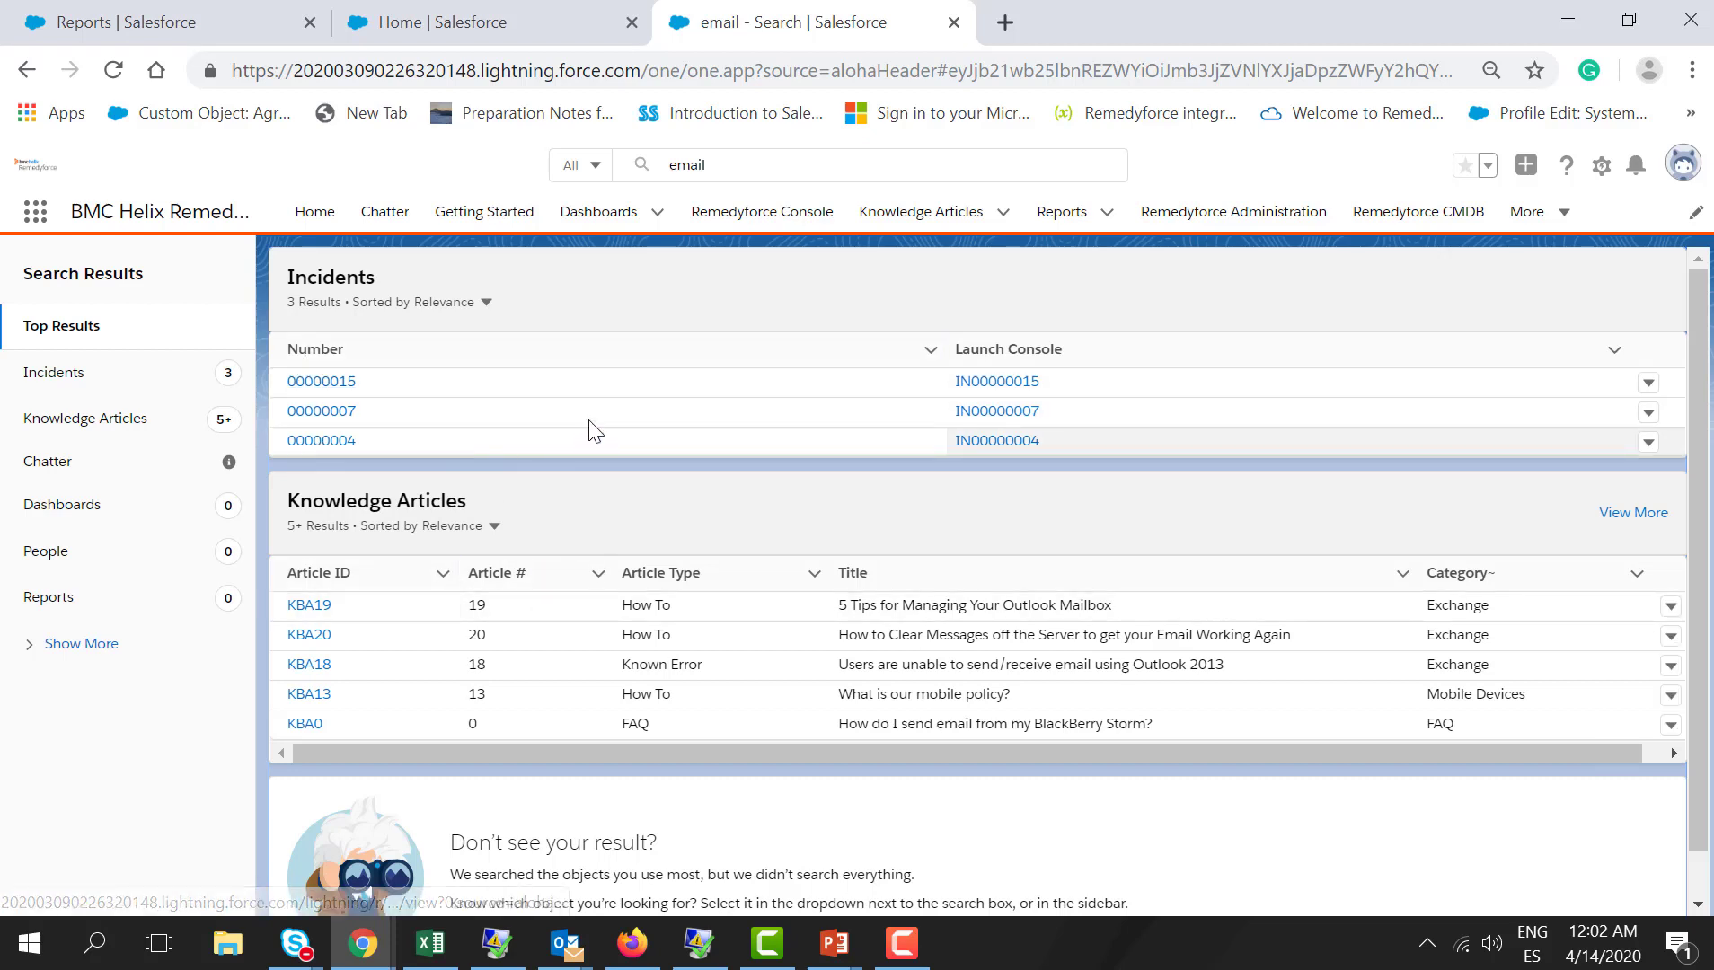
scroll(643, 623, down, 1)
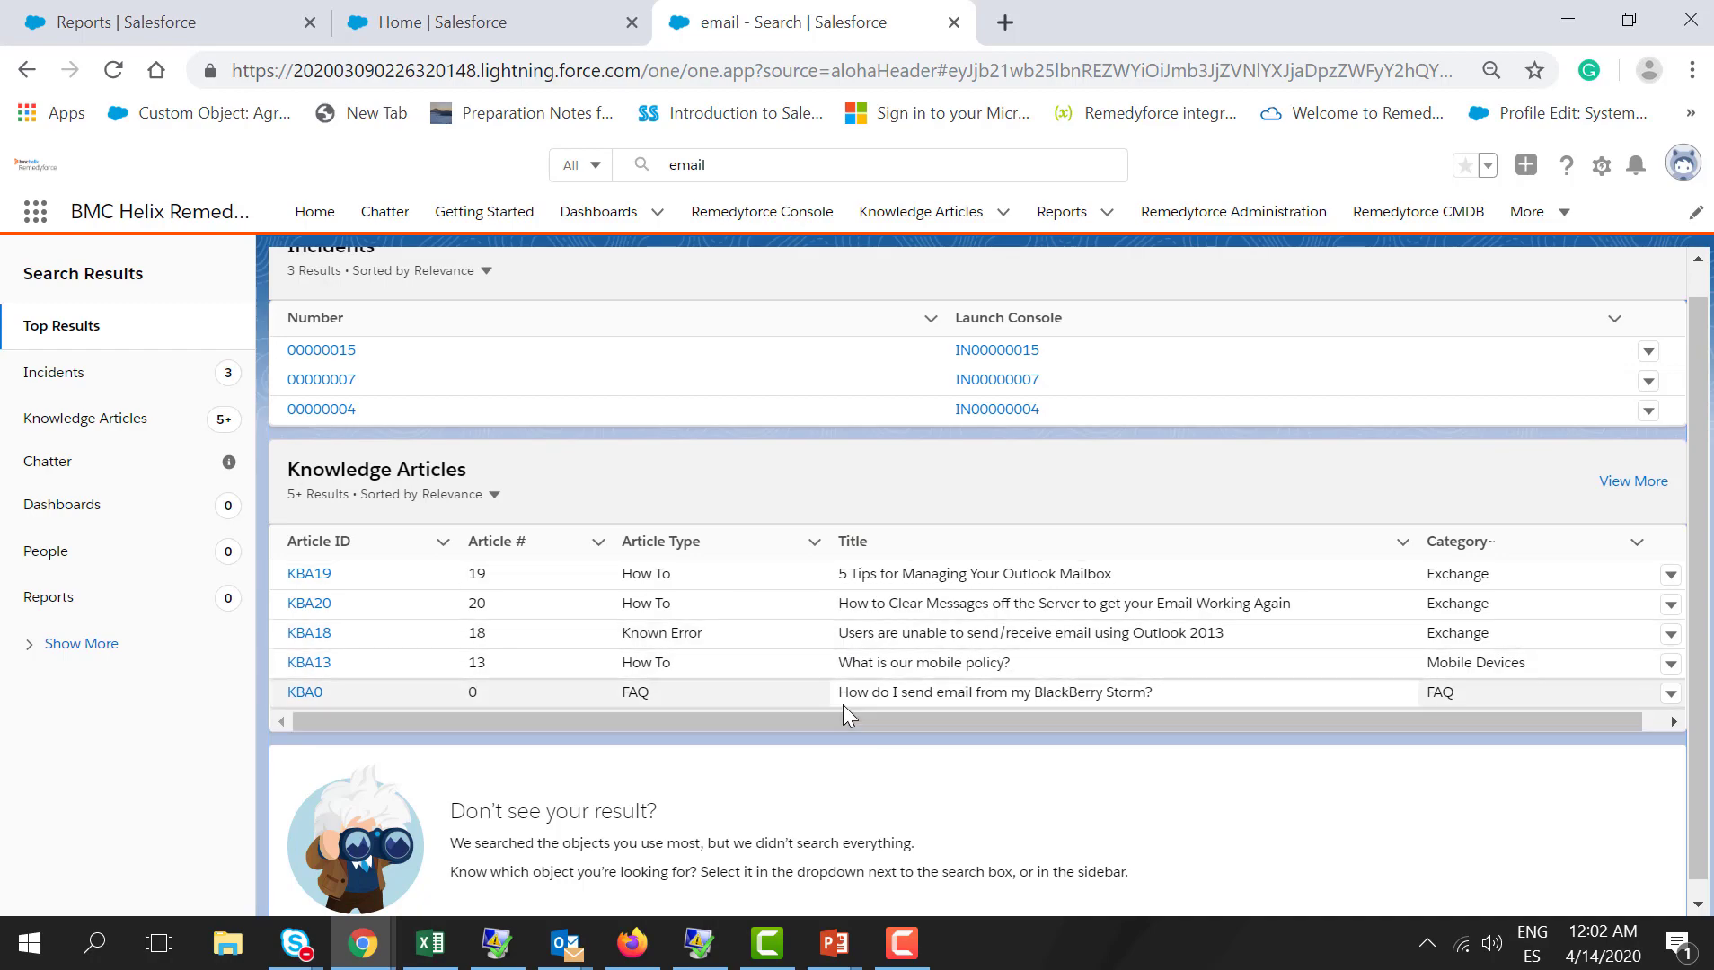